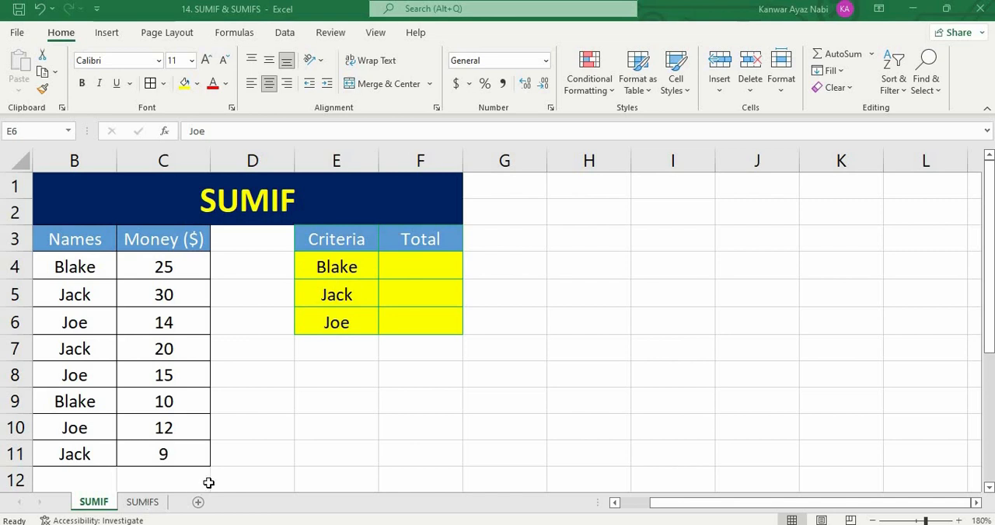
# - Examine the names and money data in B4:C11 and the criteria list in E4:E6
pyautogui.click(67, 268)
pyautogui.moveTo(142, 376); pyautogui.dragTo(155, 453)
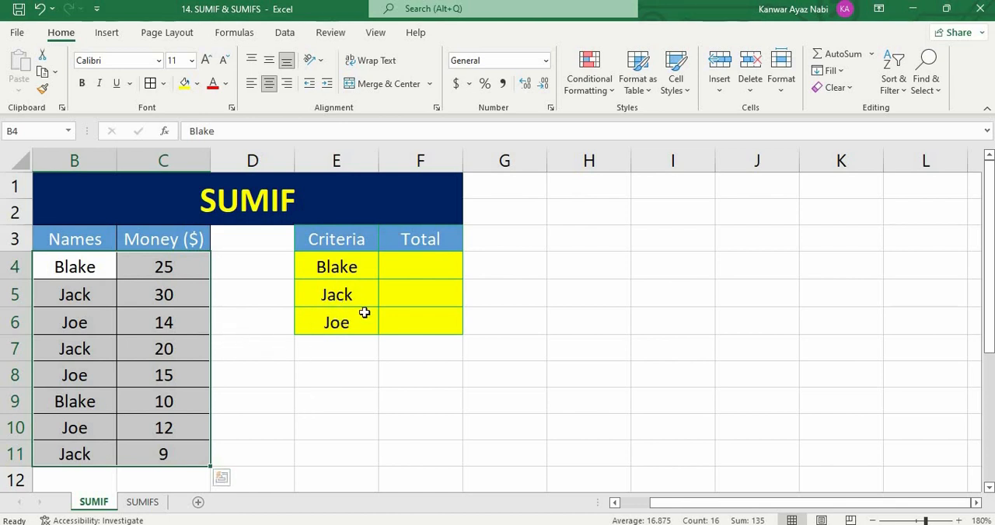
pyautogui.click(341, 269)
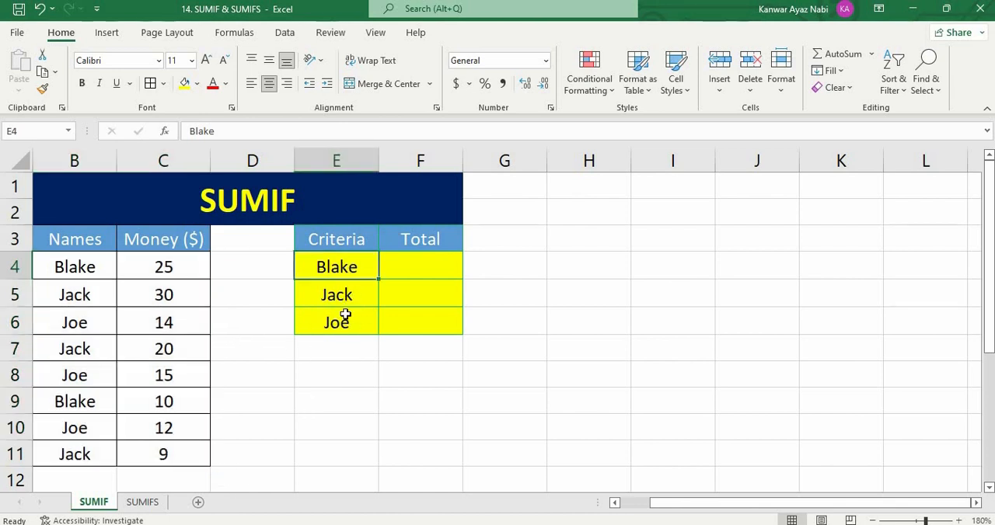
pyautogui.press('Down')
pyautogui.press('Down')
pyautogui.press('Down')
pyautogui.press('Down')
pyautogui.press('Down')
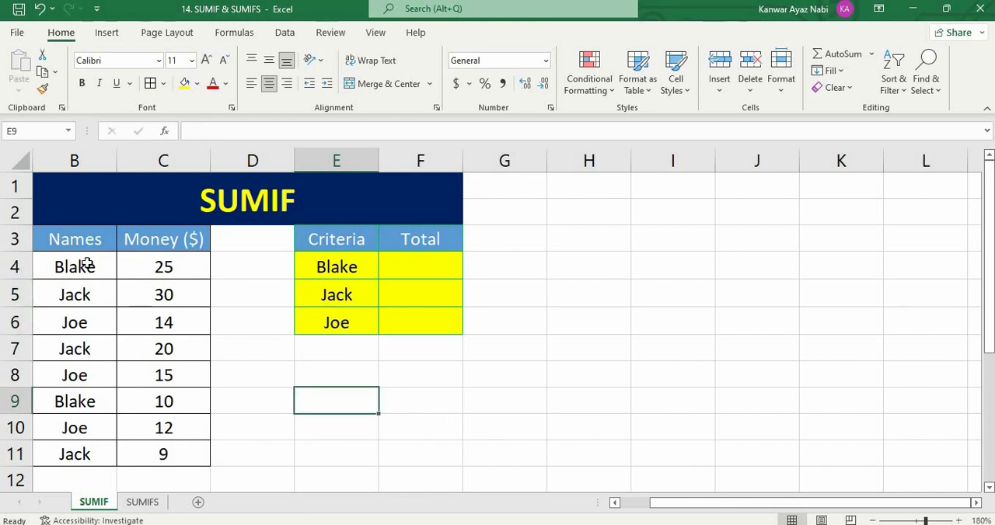
# - Review the rows matching the first two criteria: rows 4 and 9, and rows 5, 7 and 11
pyautogui.moveTo(60, 266); pyautogui.dragTo(163, 269)
pyautogui.moveTo(80, 398); pyautogui.dragTo(164, 401)
pyautogui.click(332, 423)
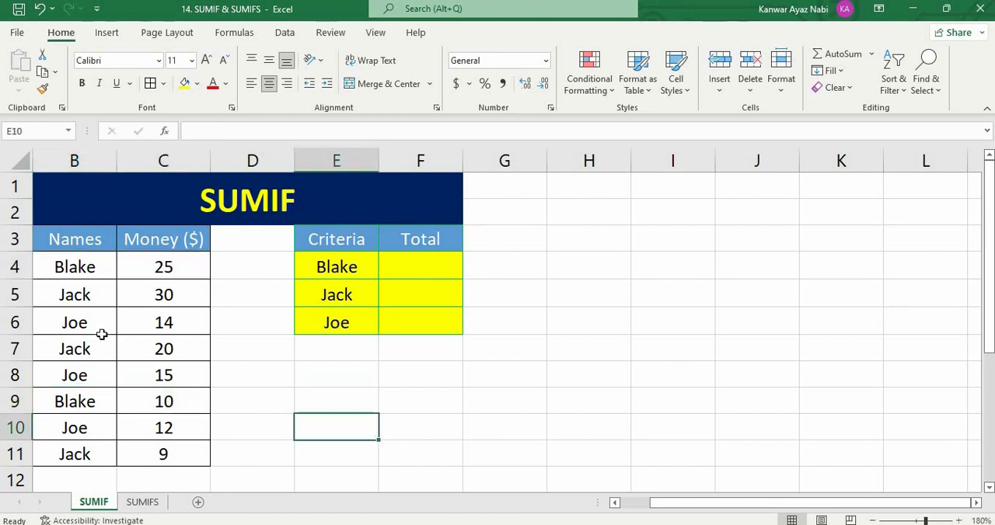
pyautogui.moveTo(72, 297); pyautogui.dragTo(166, 295)
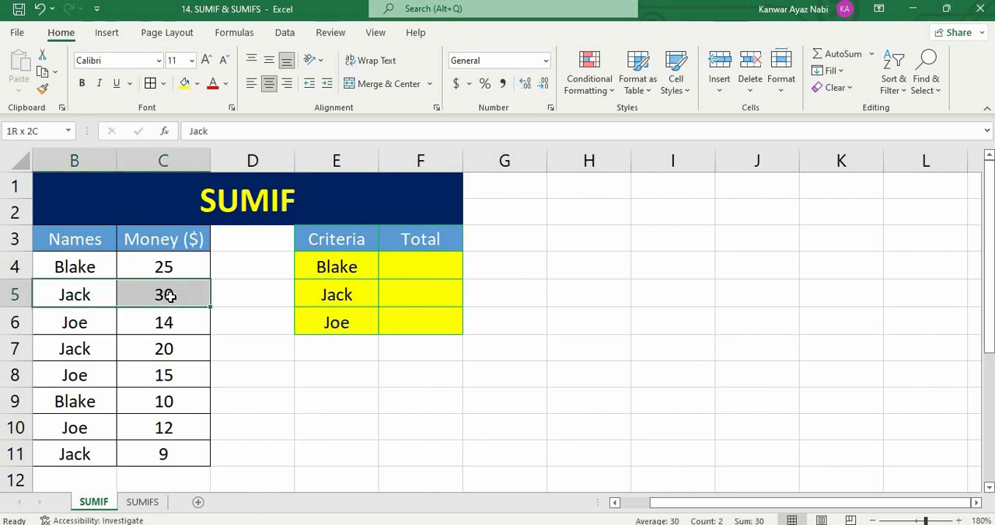
pyautogui.moveTo(78, 349); pyautogui.dragTo(166, 351)
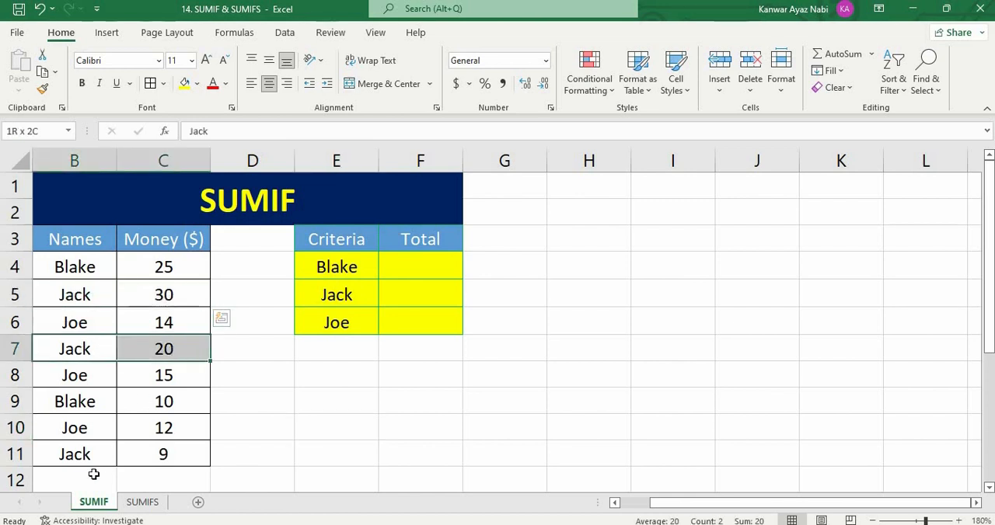
pyautogui.moveTo(81, 455); pyautogui.dragTo(166, 454)
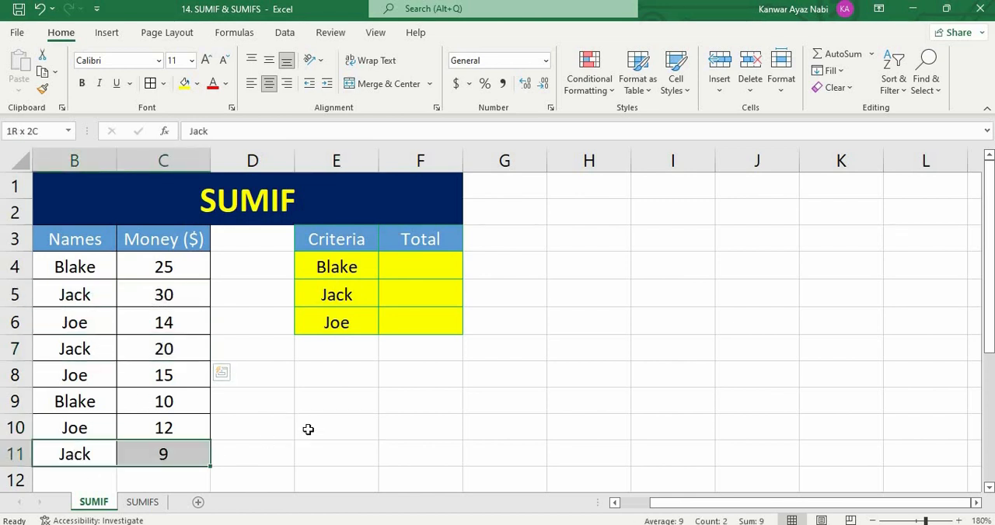
pyautogui.click(338, 401)
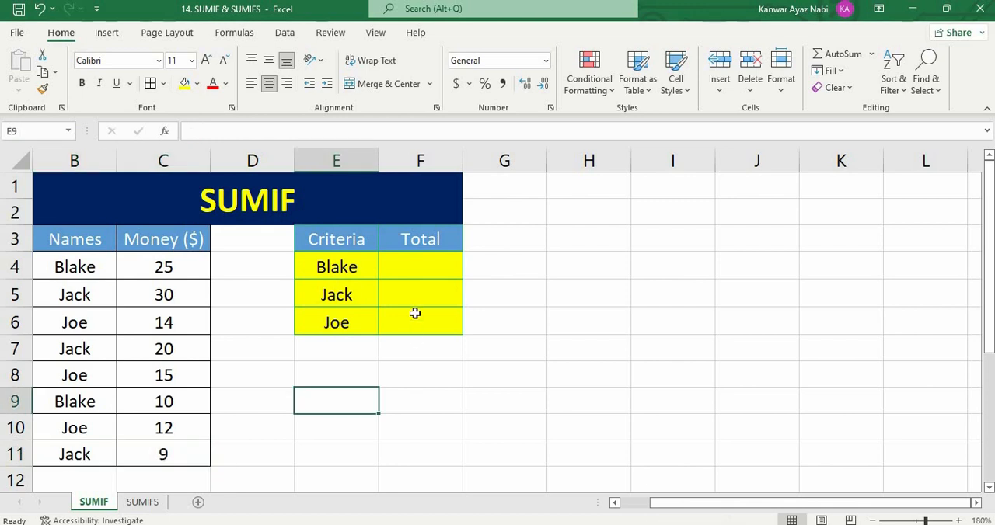
# - Total the money for the first criterion in F4 with the manual addition formula =C4+C9
pyautogui.click(418, 268)
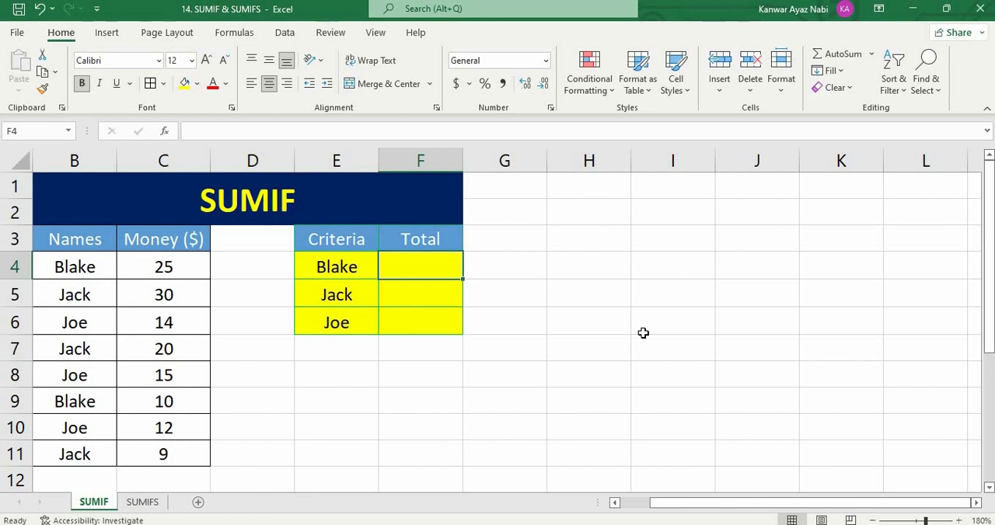
pyautogui.write('=')
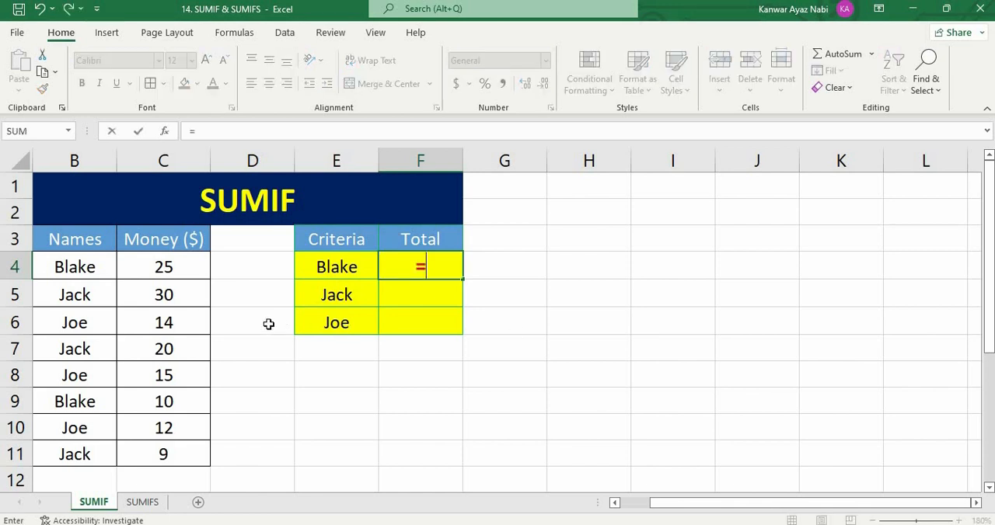
pyautogui.click(175, 267)
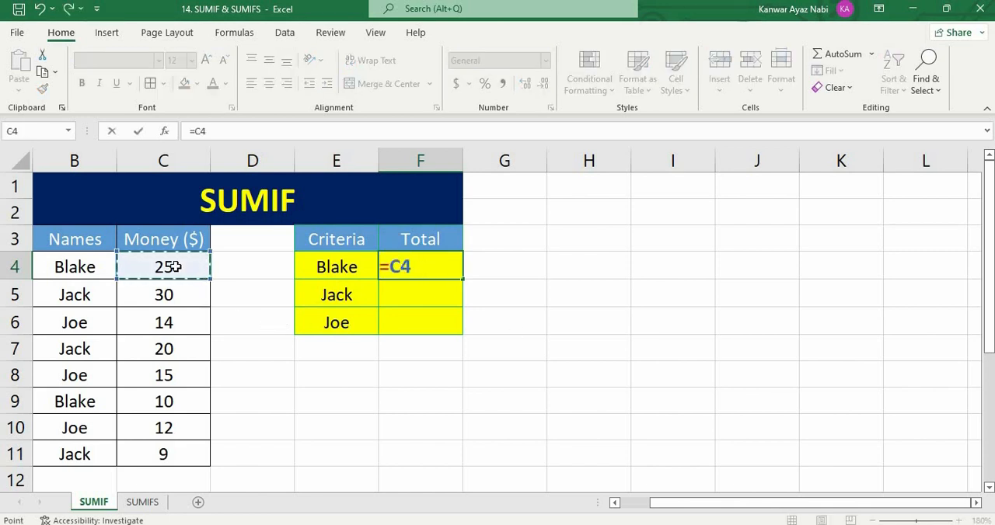
pyautogui.write('+')
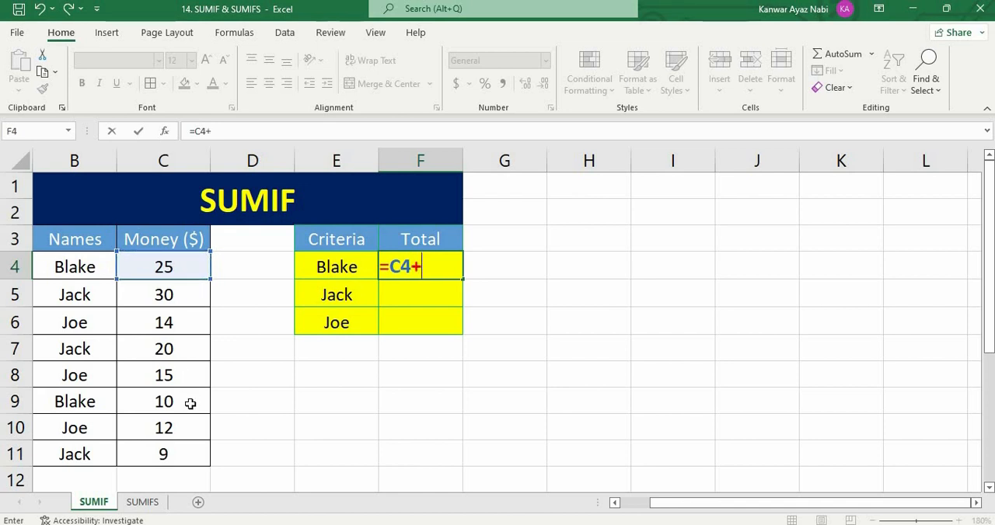
pyautogui.click(193, 401)
pyautogui.press('Return')
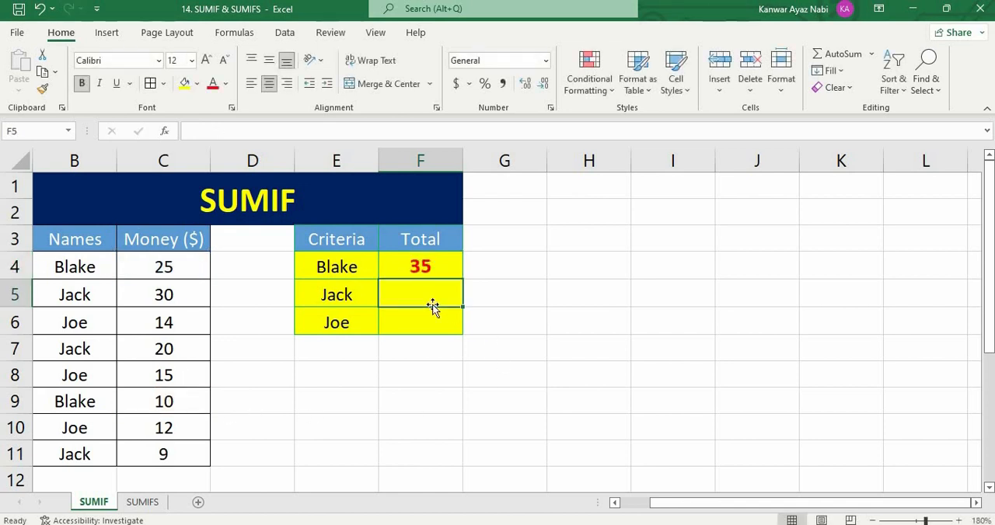
# - Total the money for the second criterion in F5 with the manual addition formula =C5+C7+C11
pyautogui.write('=')
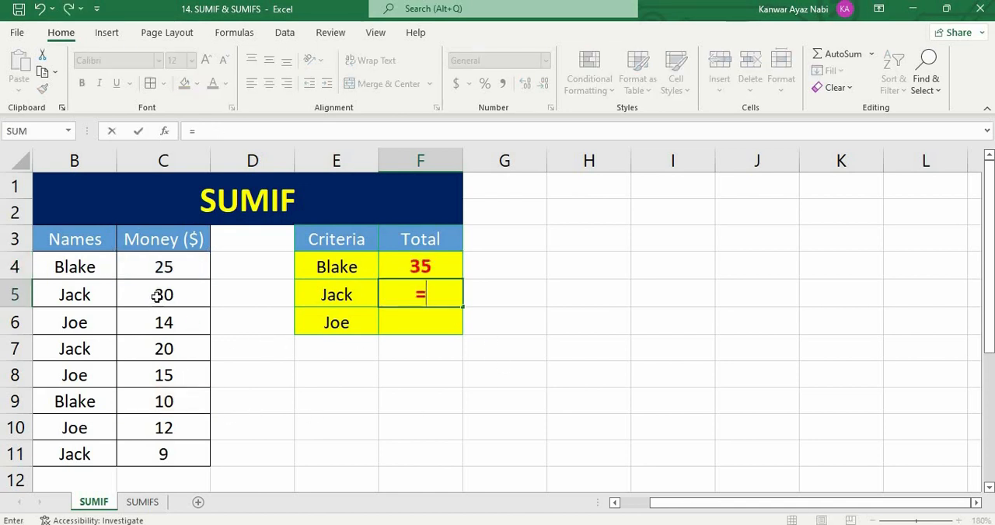
pyautogui.click(162, 296)
pyautogui.write('+')
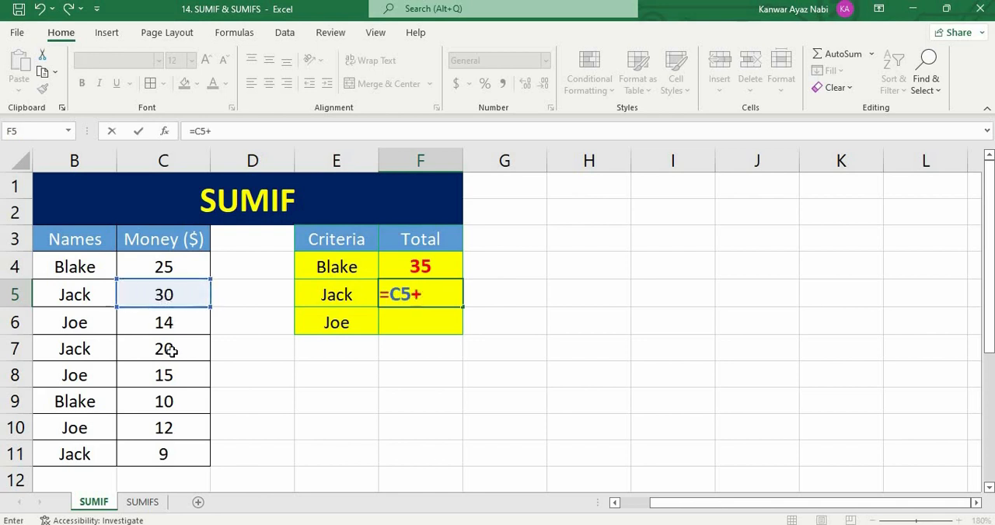
pyautogui.click(169, 350)
pyautogui.write('+')
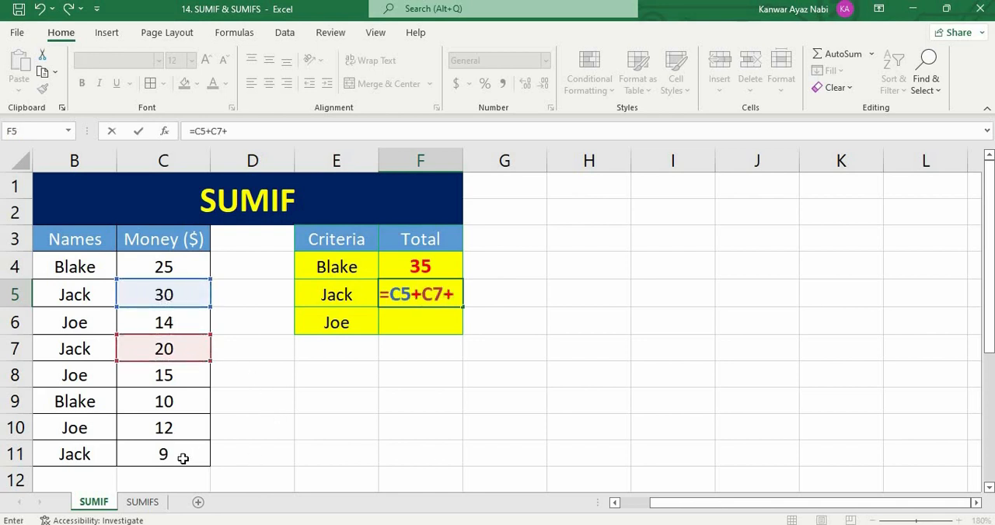
pyautogui.click(183, 458)
pyautogui.press('Return')
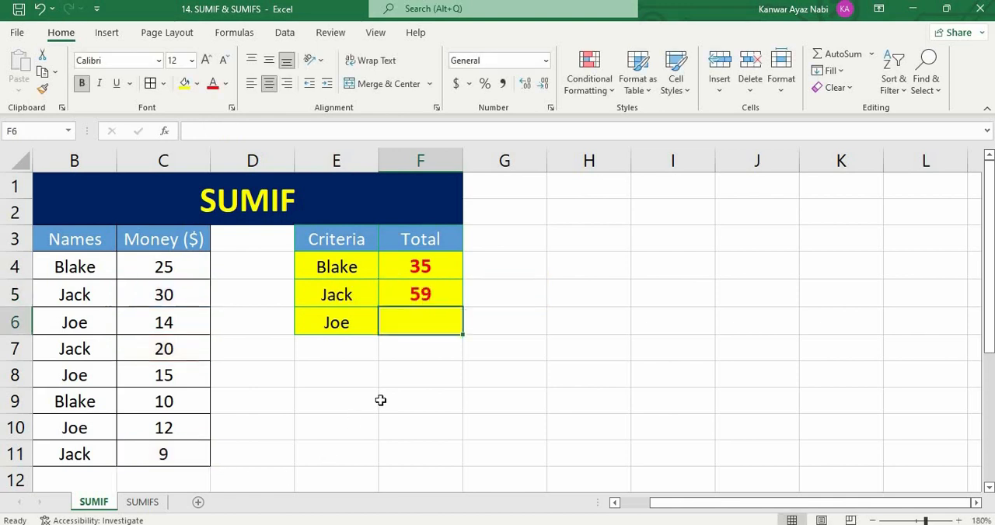
# - Total the money for the third criterion in F6 with the manual addition formula =C6+C8+C10
pyautogui.write('=')
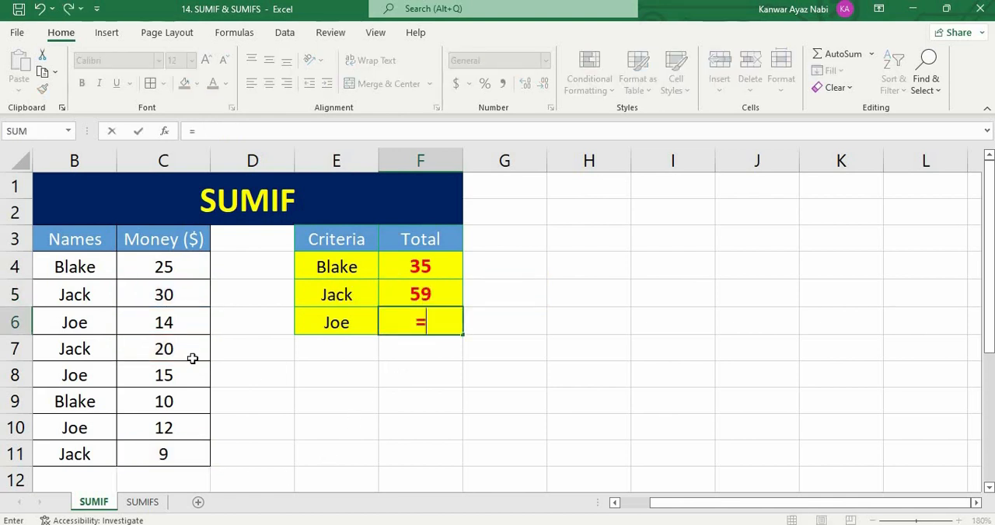
pyautogui.click(177, 327)
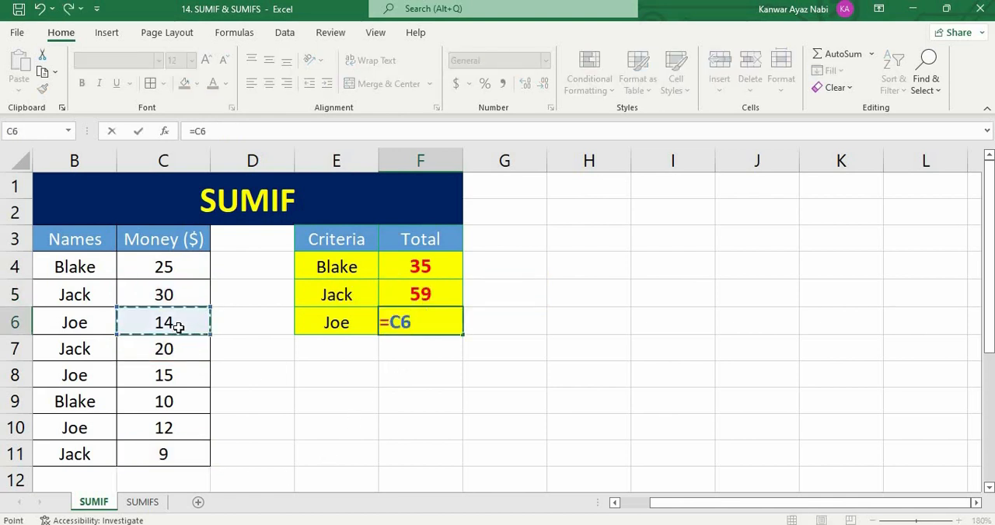
pyautogui.write('+')
pyautogui.click(175, 377)
pyautogui.write('+')
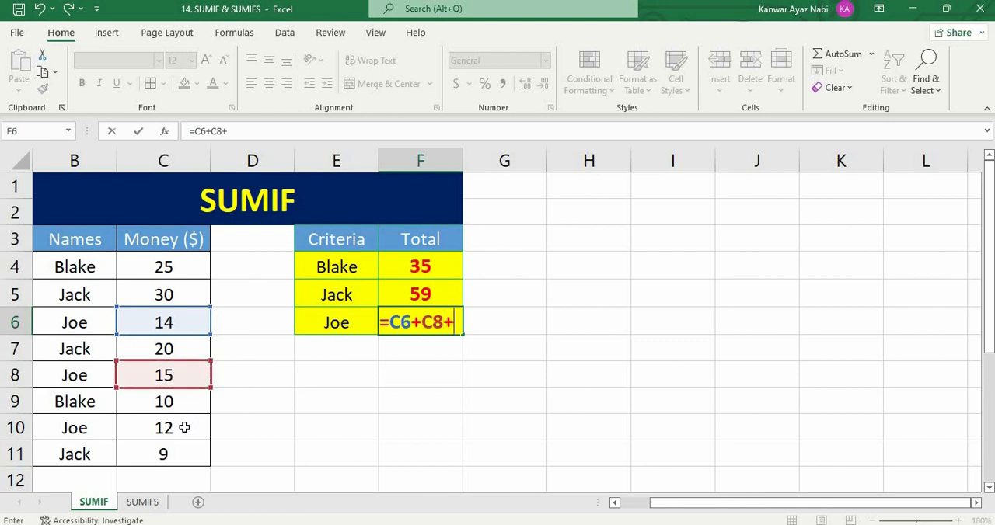
pyautogui.click(186, 425)
pyautogui.press('Return')
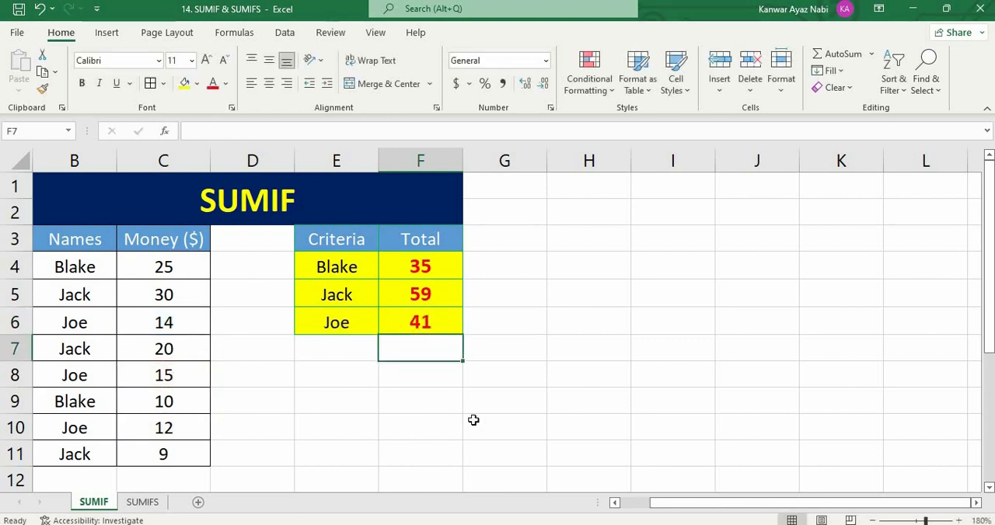
# - Clear the manually added totals from F4:F6
pyautogui.click(542, 327)
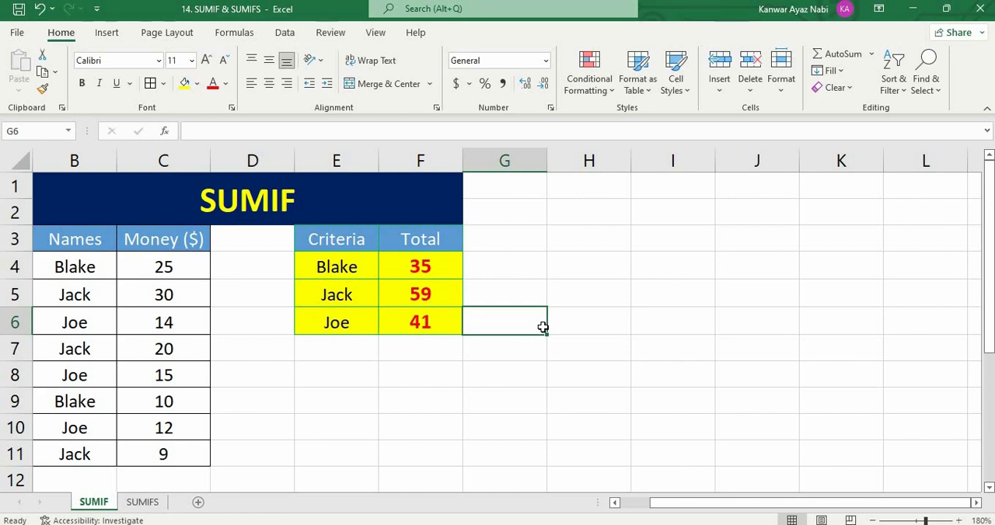
pyautogui.click(547, 305)
pyautogui.moveTo(453, 265); pyautogui.dragTo(441, 322)
pyautogui.press('Delete')
# - Enter =SUMIF($B$4:$B$11,E4,$C$4:$C$11) in F4 to total the money for the first criterion
pyautogui.click(432, 268)
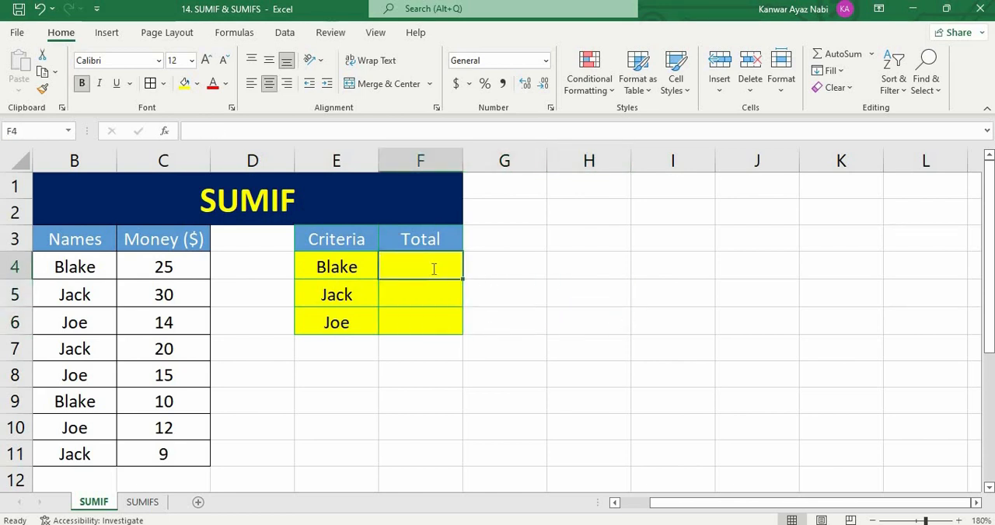
pyautogui.write('=SUMIF')
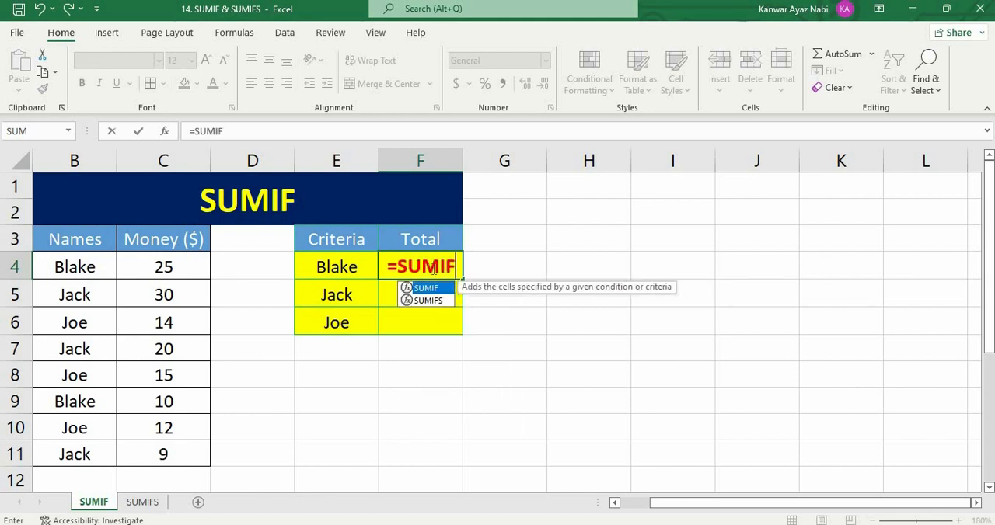
pyautogui.write('(')
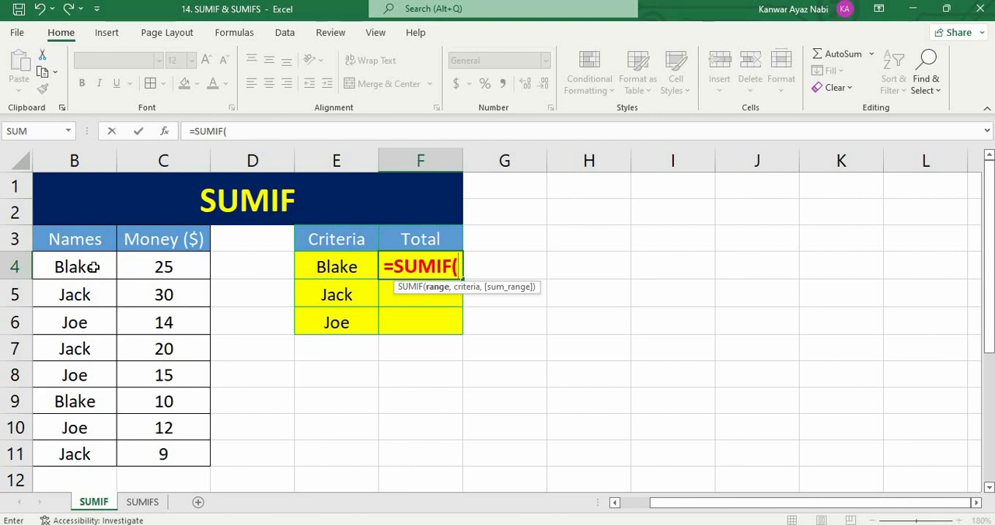
pyautogui.moveTo(91, 278); pyautogui.dragTo(91, 453)
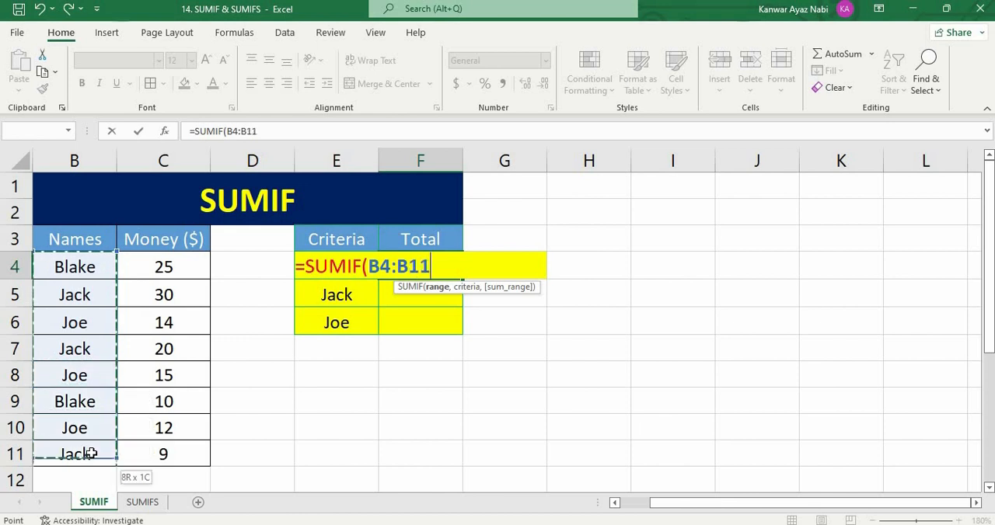
pyautogui.press('F4')
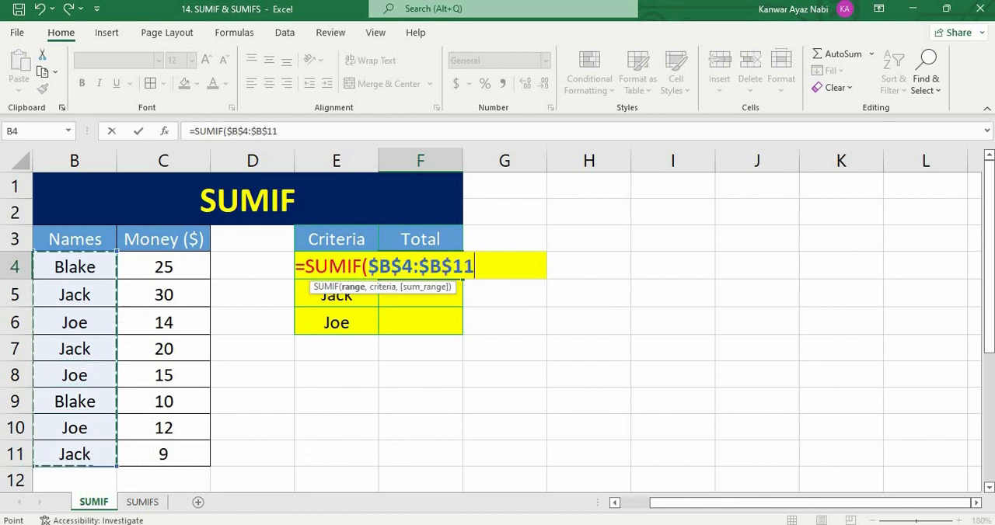
pyautogui.write(',')
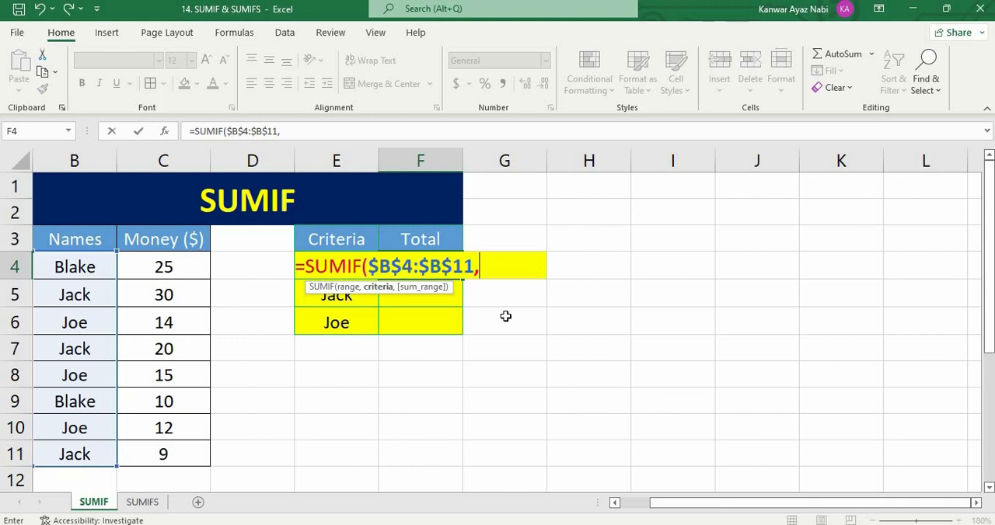
pyautogui.write('E4,')
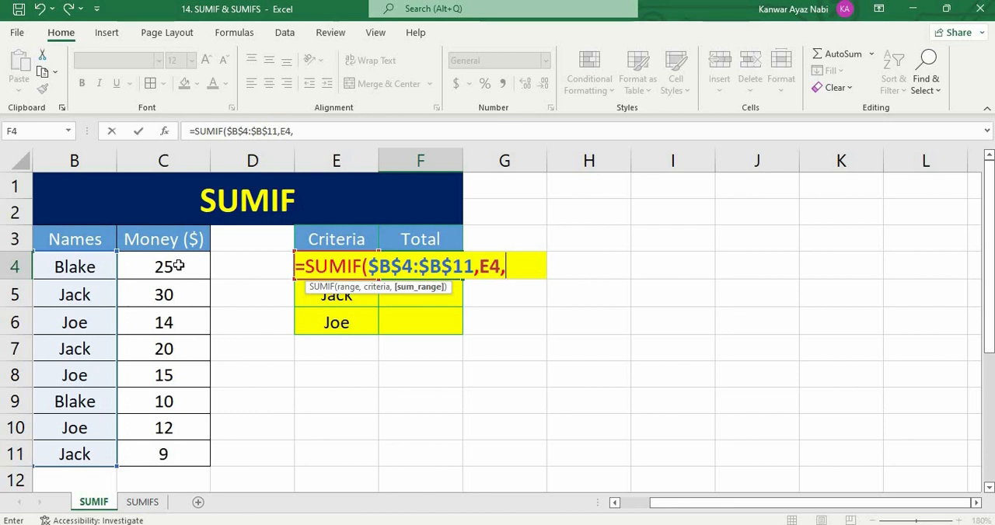
pyautogui.moveTo(177, 267); pyautogui.dragTo(178, 451)
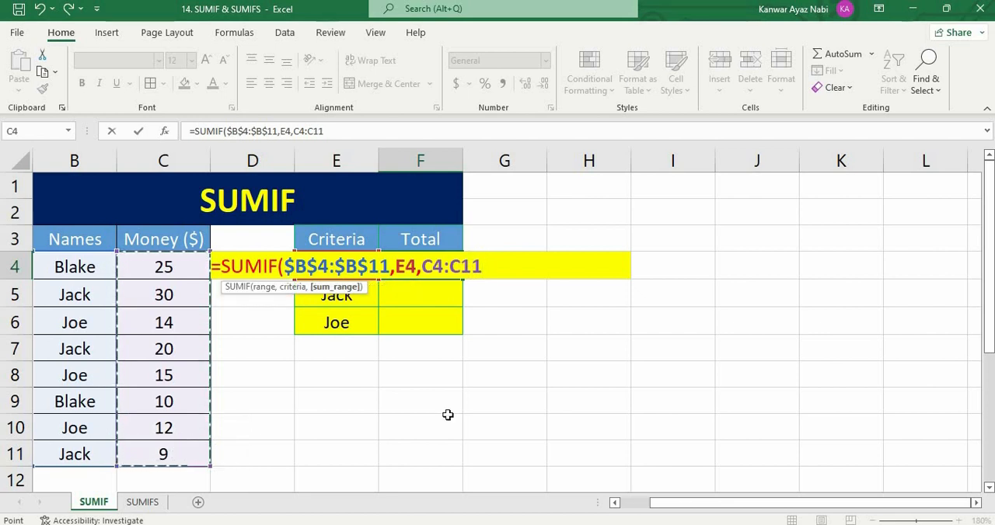
pyautogui.press('F4')
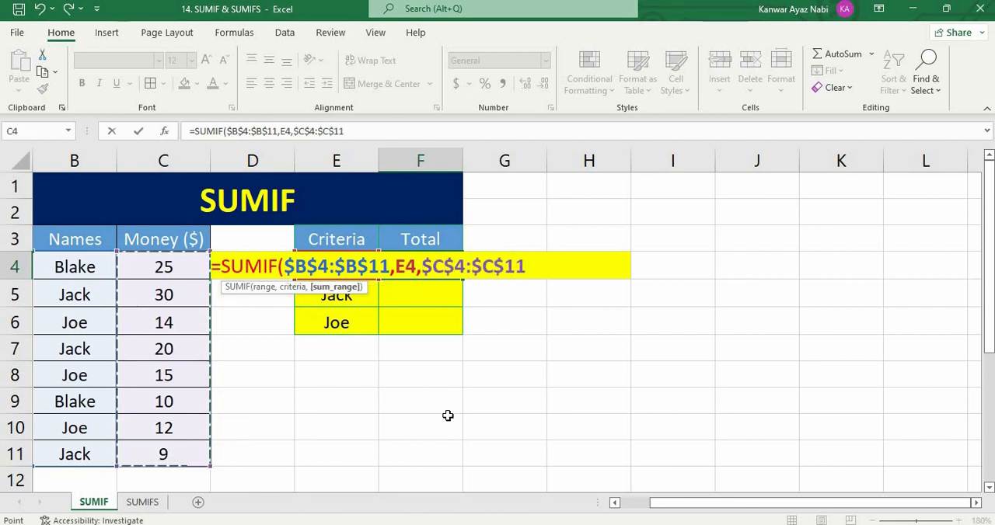
pyautogui.write(')')
pyautogui.press('Return')
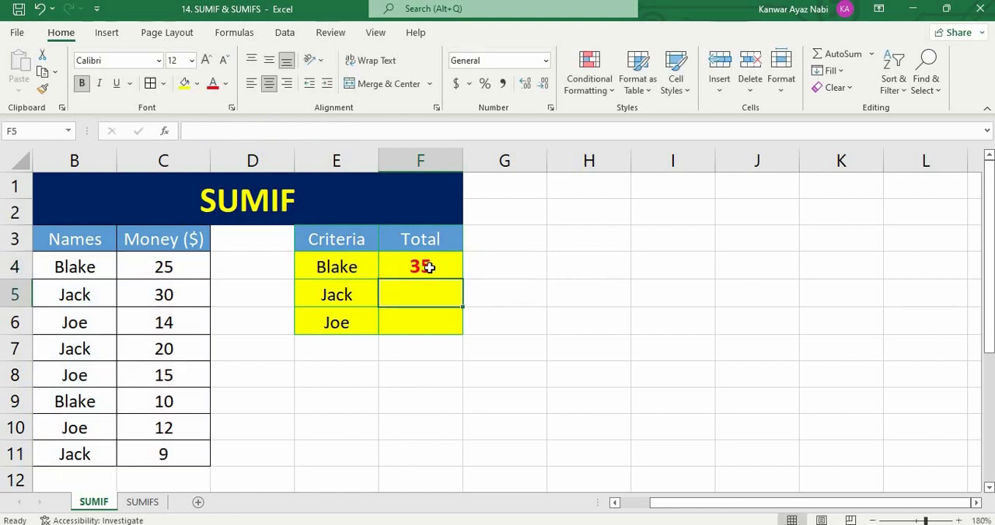
# - Check the SUMIF result in F4 against the matching data rows 4 and 9
pyautogui.press('Up')
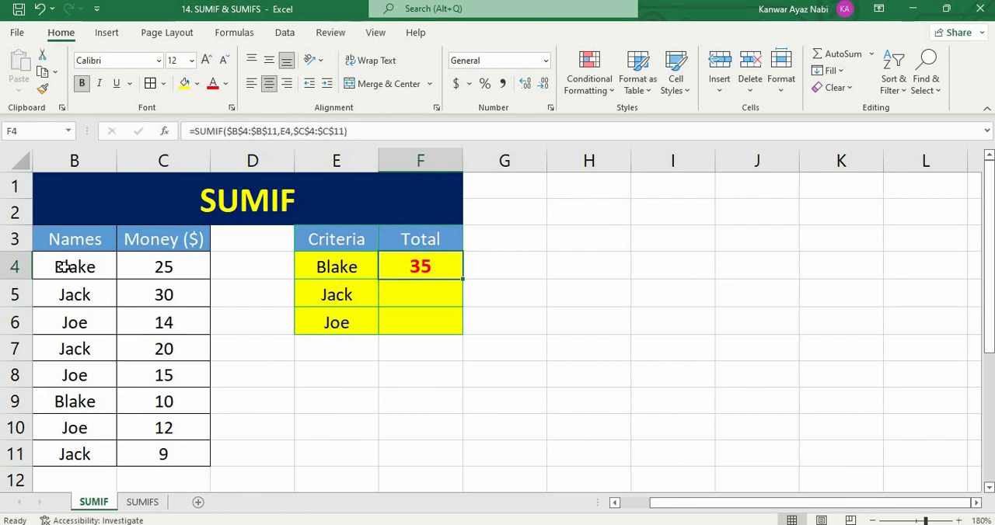
pyautogui.moveTo(61, 266); pyautogui.dragTo(209, 264)
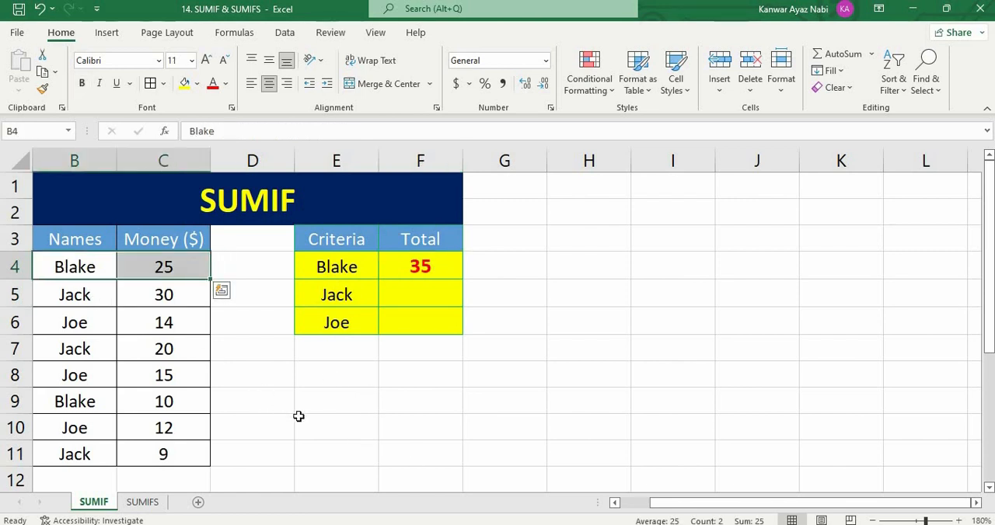
pyautogui.moveTo(74, 403); pyautogui.dragTo(193, 395)
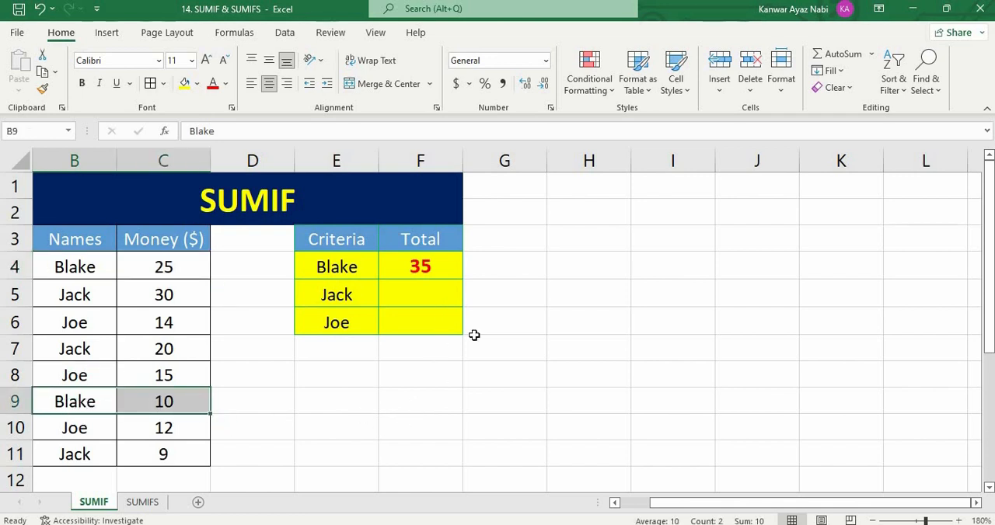
# - Copy the SUMIF formula from F4 down to F6 to total the money for the other two criteria
pyautogui.click(442, 268)
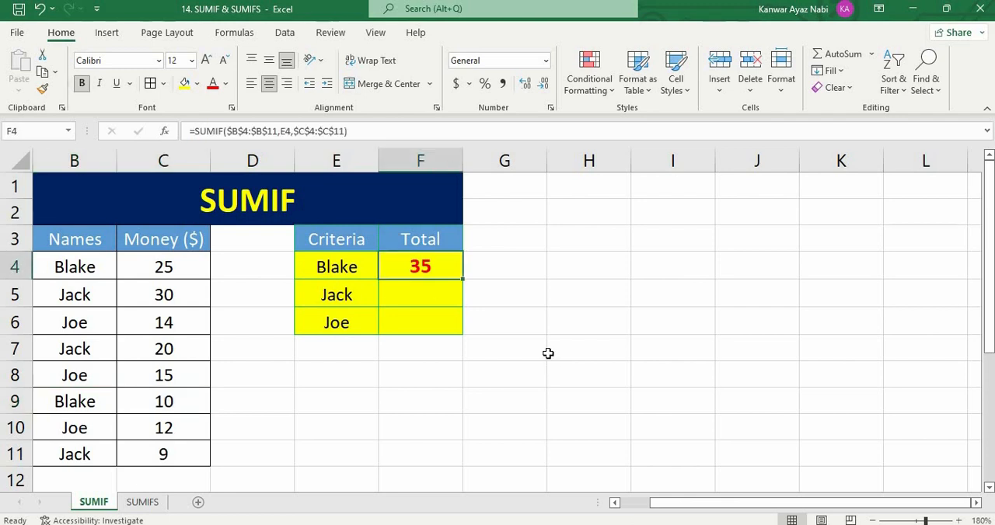
pyautogui.moveTo(465, 293); pyautogui.dragTo(468, 331)
pyautogui.click(562, 285)
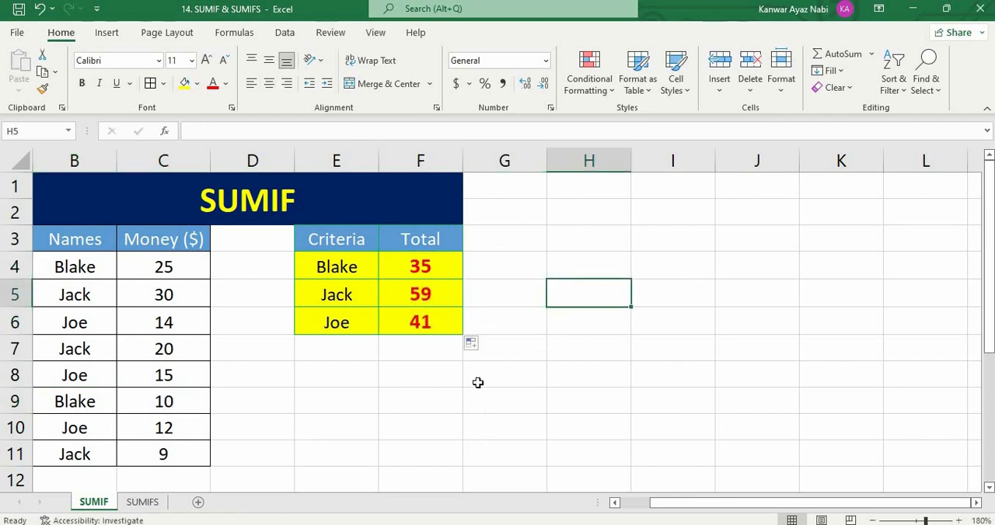
# - Check the SUMIF result in F5 against the matching money amounts in C5, C7 and C11
pyautogui.click(425, 294)
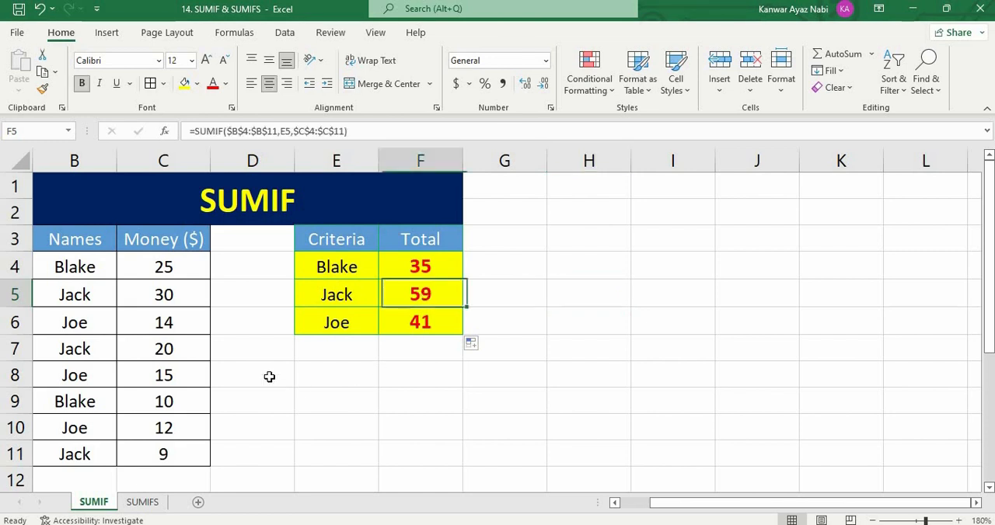
pyautogui.click(249, 401)
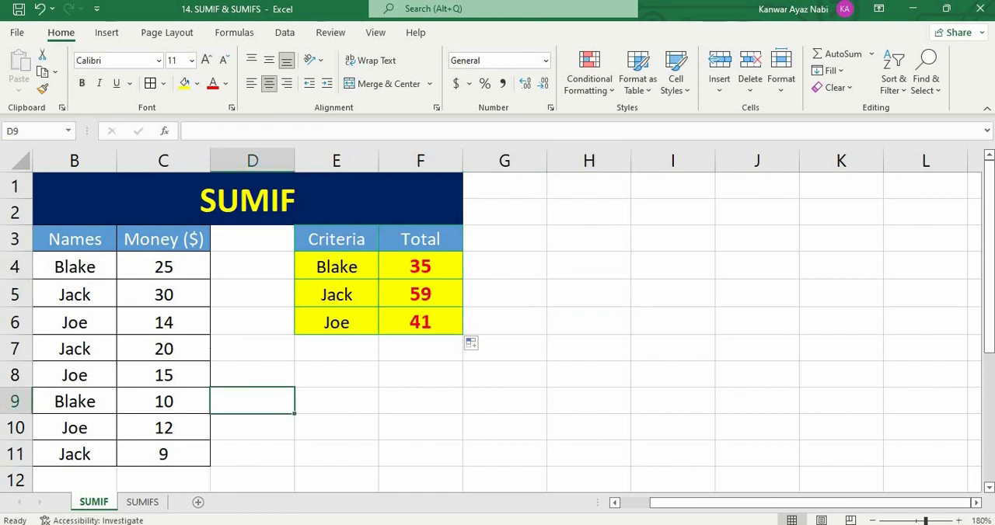
pyautogui.click(177, 294)
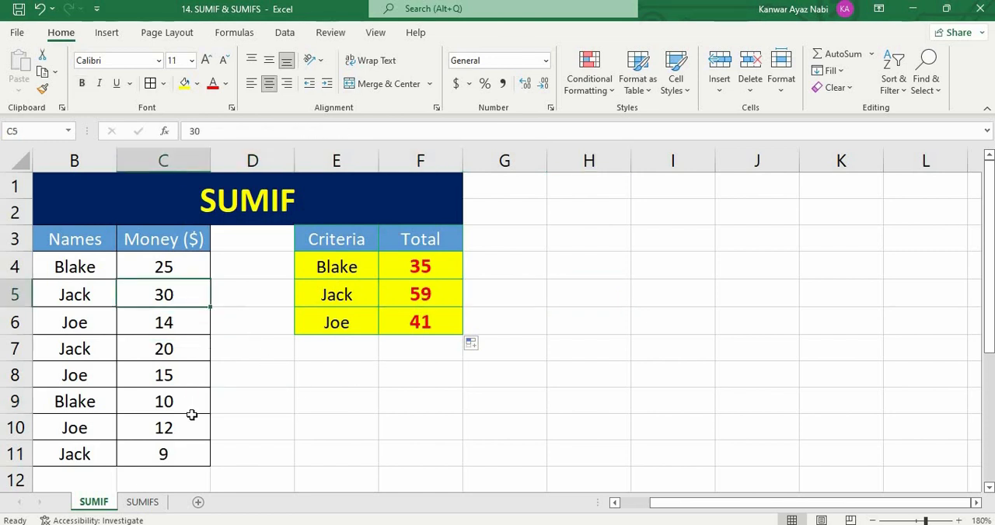
pyautogui.click(179, 349)
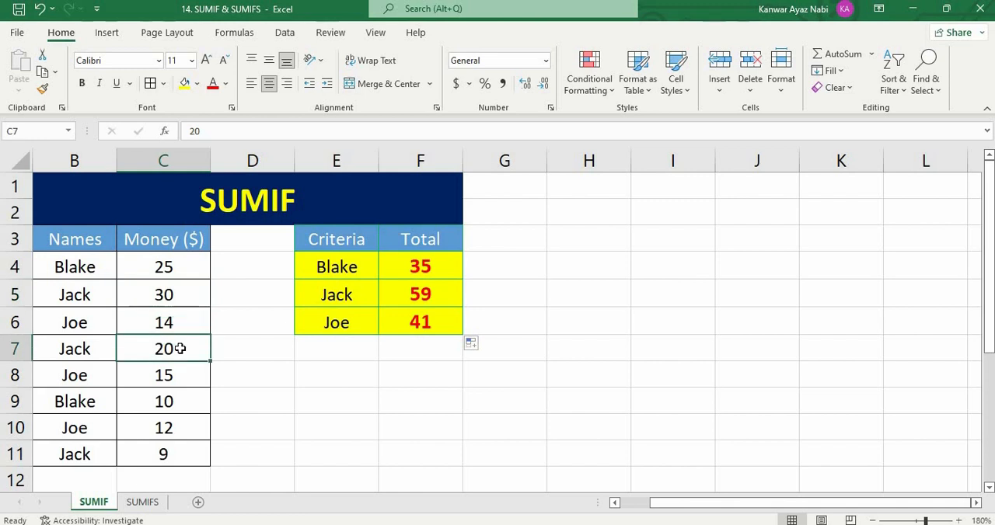
pyautogui.click(174, 456)
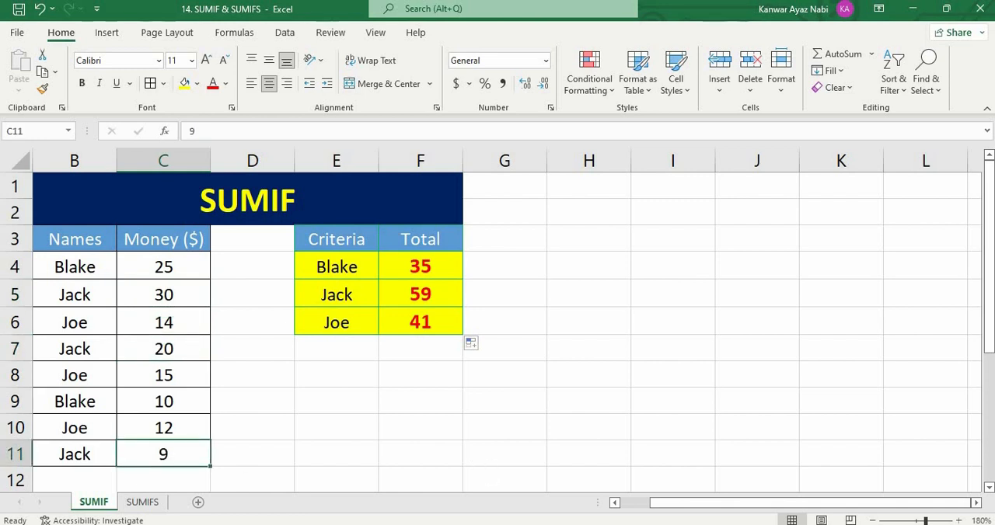
# - Check the SUMIF result in F6 against the matching data rows 6, 8 and 10
pyautogui.click(417, 297)
pyautogui.press('Down')
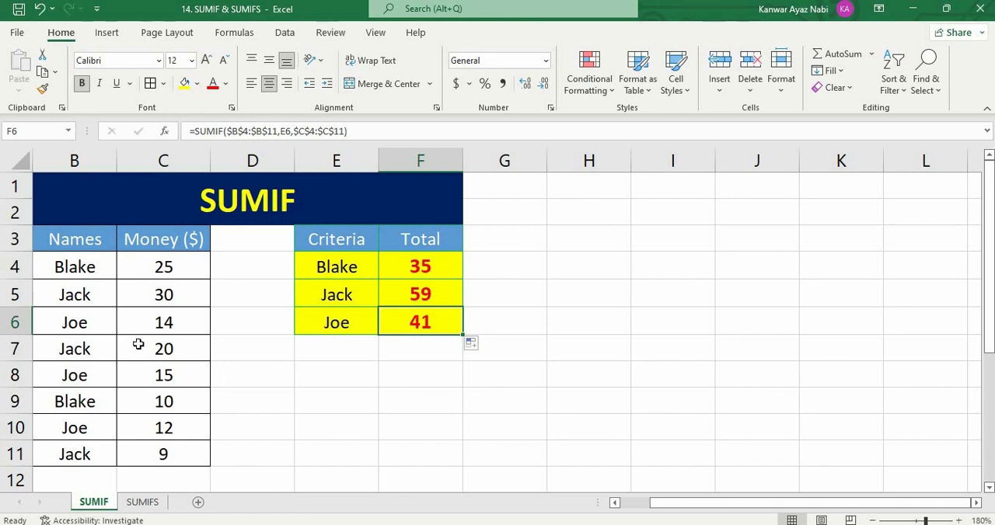
pyautogui.moveTo(97, 324); pyautogui.dragTo(149, 322)
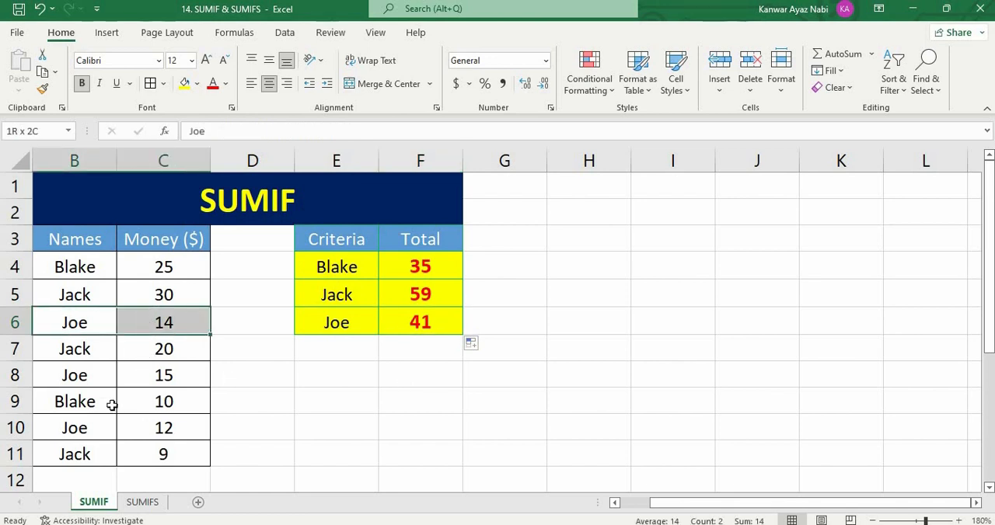
pyautogui.moveTo(80, 377); pyautogui.dragTo(152, 378)
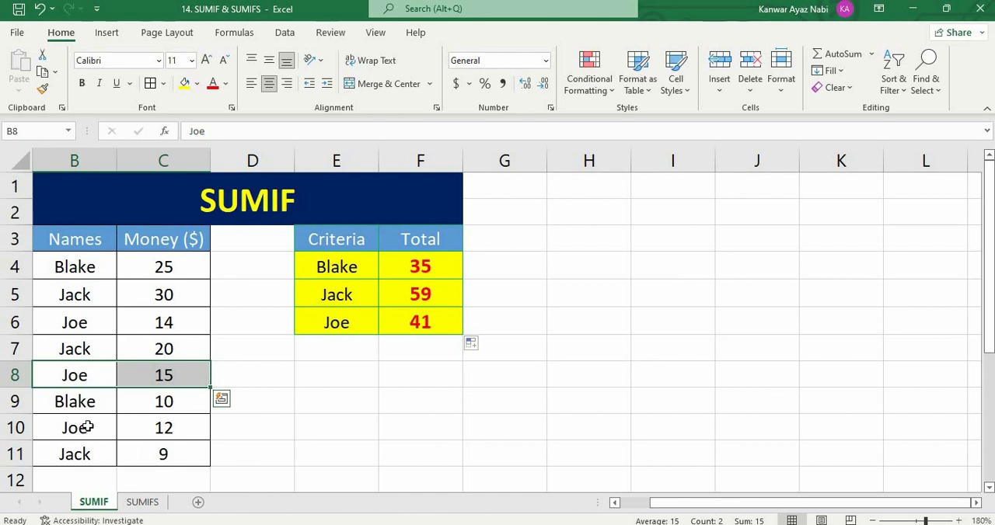
pyautogui.moveTo(92, 428); pyautogui.dragTo(156, 429)
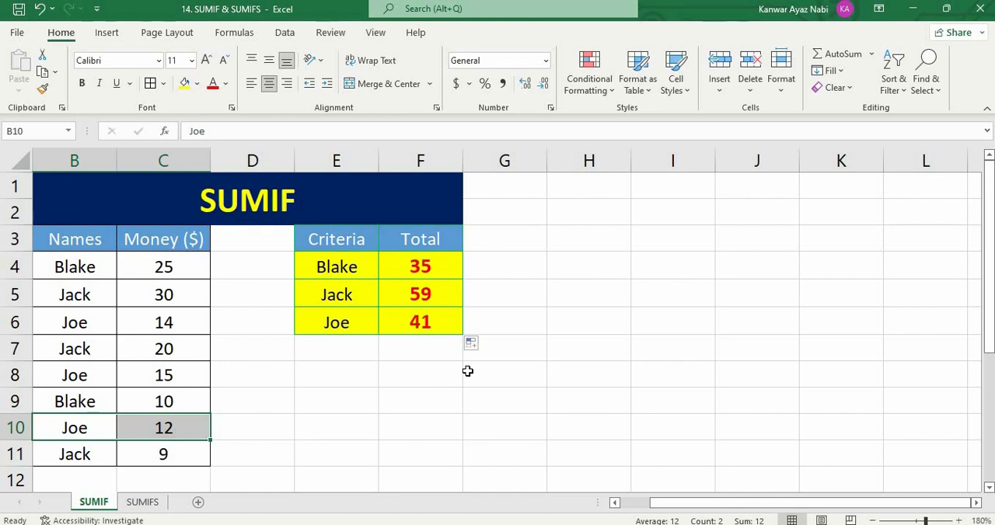
pyautogui.click(443, 397)
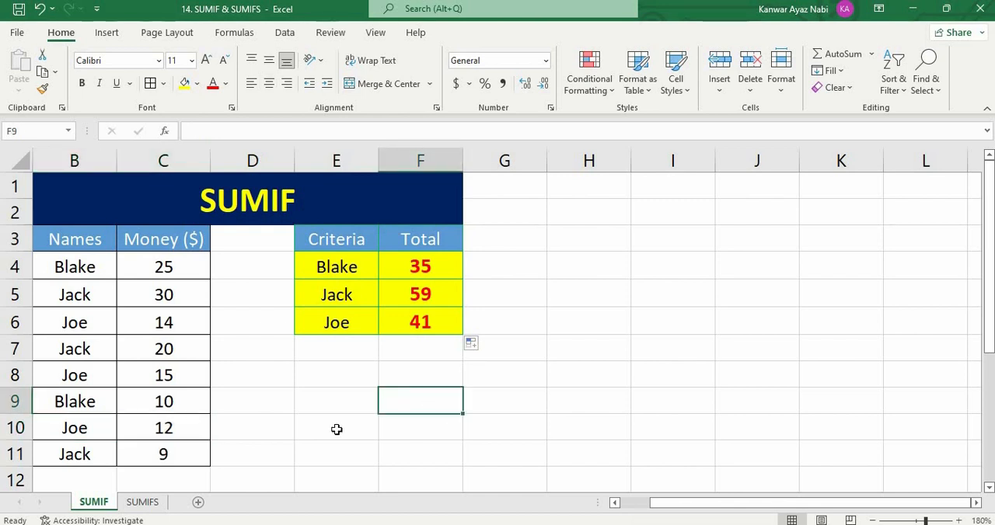
# - Review the names range B4:B11, the money range C4:C11 and the criterion in E4
pyautogui.moveTo(86, 268); pyautogui.dragTo(76, 459)
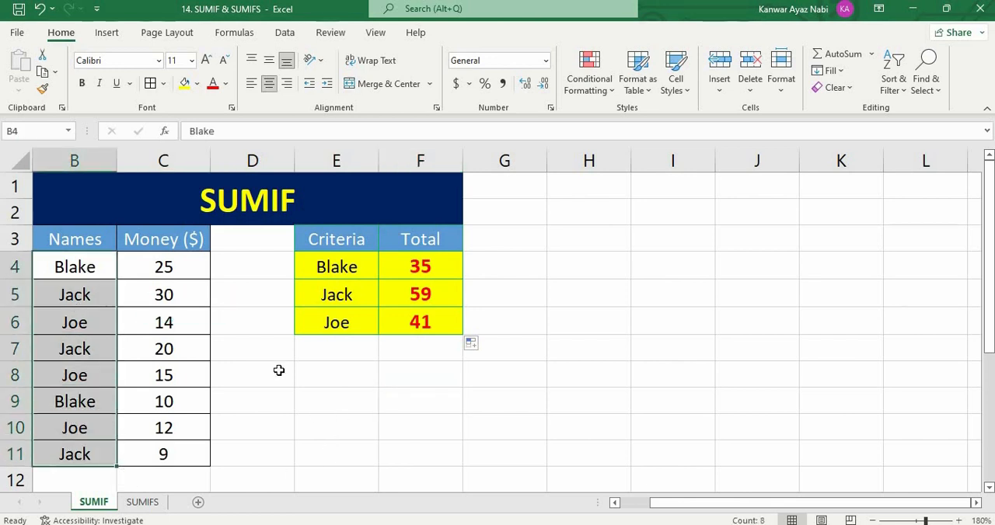
pyautogui.moveTo(195, 272); pyautogui.dragTo(174, 459)
pyautogui.click(323, 265)
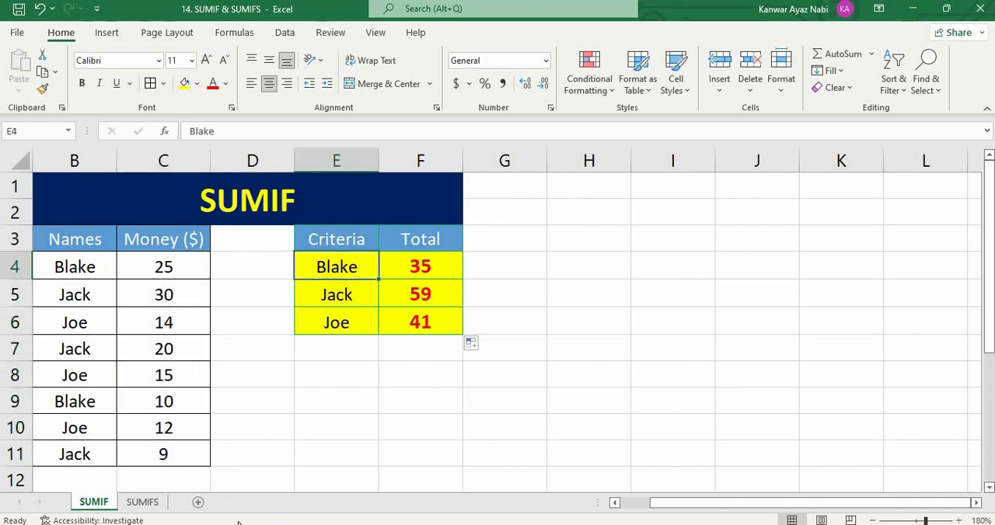
# - Switch to the SUMIFS sheet and examine the criteria in E4 and F4 for the total in G4
pyautogui.click(144, 503)
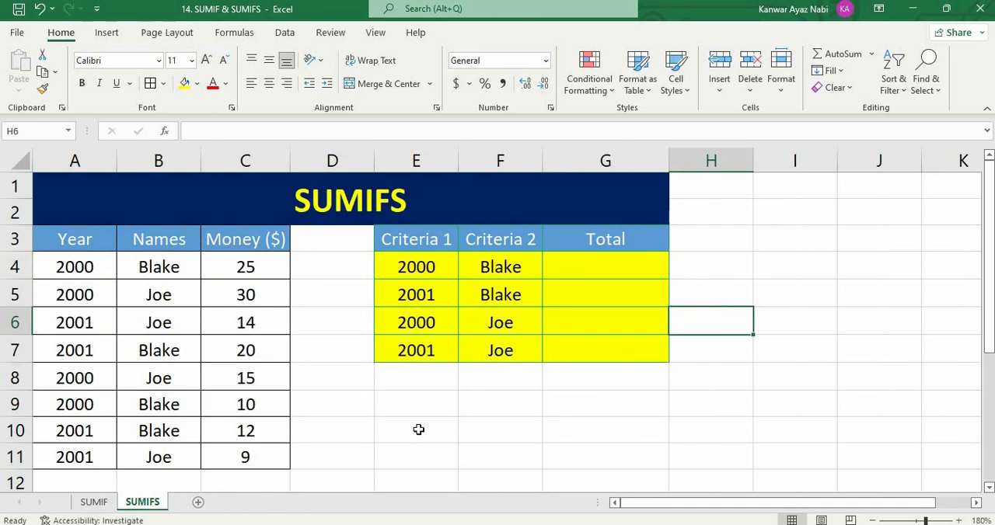
pyautogui.click(499, 430)
pyautogui.click(588, 268)
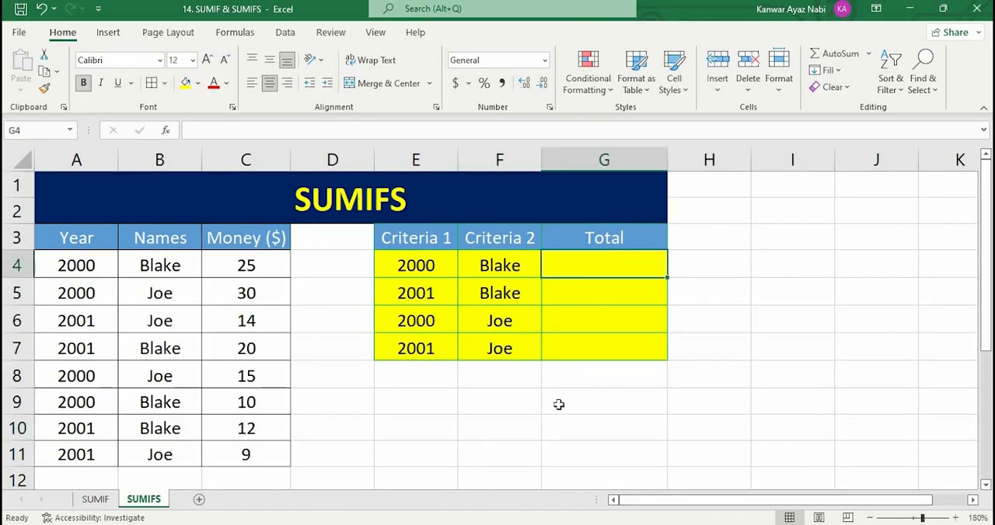
pyautogui.click(503, 266)
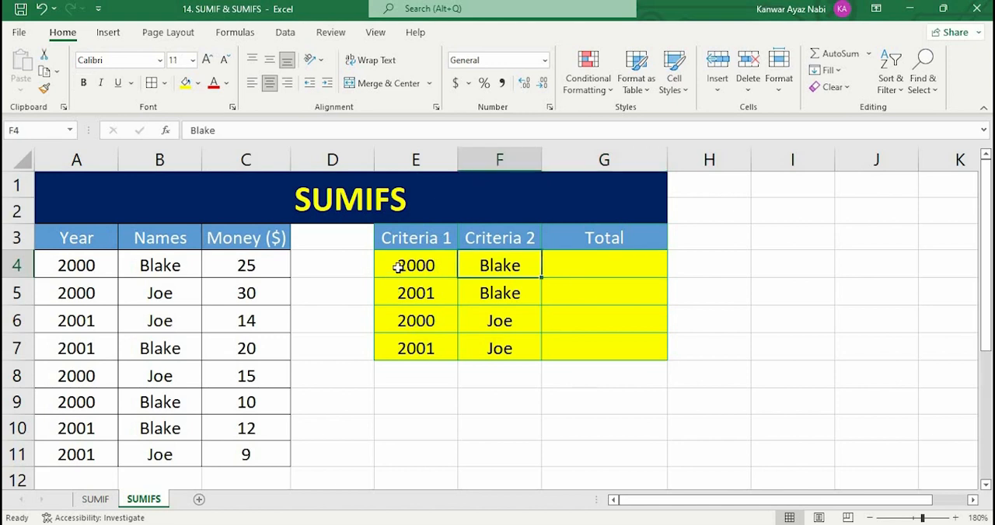
pyautogui.click(423, 267)
pyautogui.click(691, 291)
pyautogui.click(628, 269)
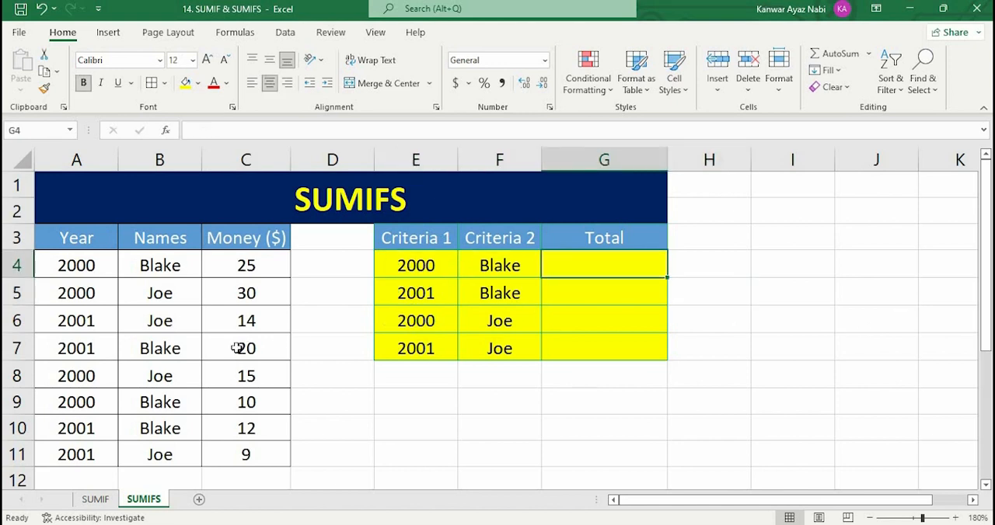
# - Compare the Year range A4:A11 with criterion E4 and the Names range B4:B11 with criterion F4
pyautogui.moveTo(76, 265); pyautogui.dragTo(76, 458)
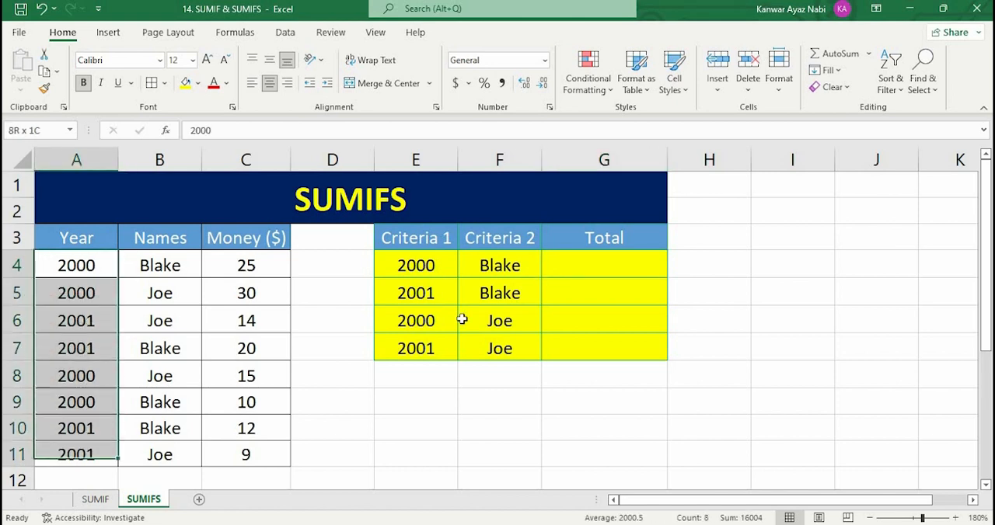
pyautogui.click(433, 265)
pyautogui.click(599, 261)
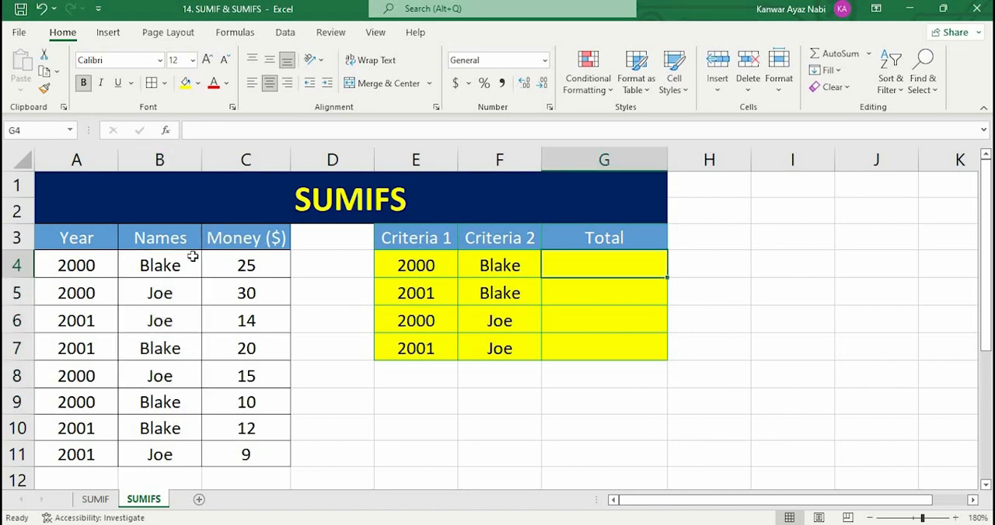
pyautogui.moveTo(159, 265); pyautogui.dragTo(160, 454)
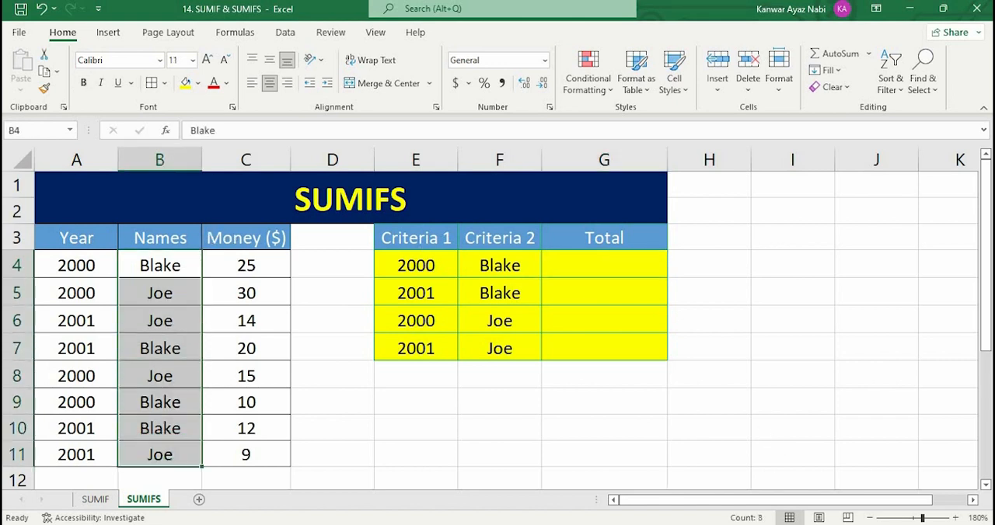
pyautogui.click(520, 268)
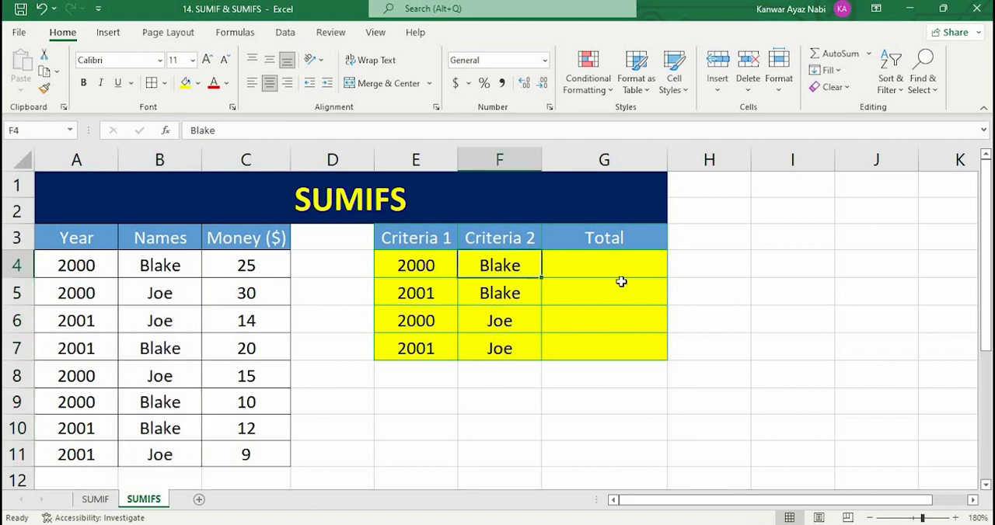
pyautogui.click(621, 274)
# - Review the criteria pairs in rows 4 to 6 and the money range C4:C11
pyautogui.moveTo(425, 265); pyautogui.dragTo(482, 265)
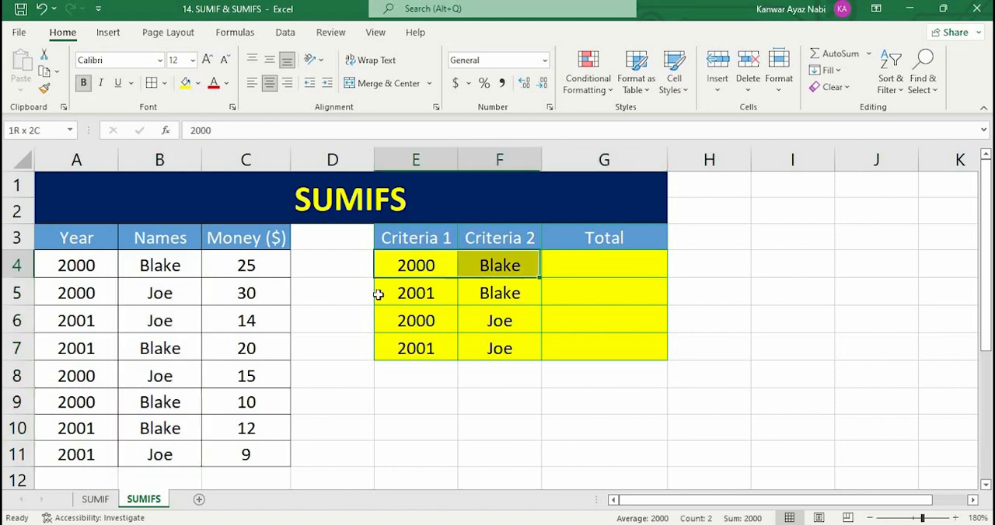
pyautogui.click(455, 292)
pyautogui.moveTo(422, 294); pyautogui.dragTo(490, 294)
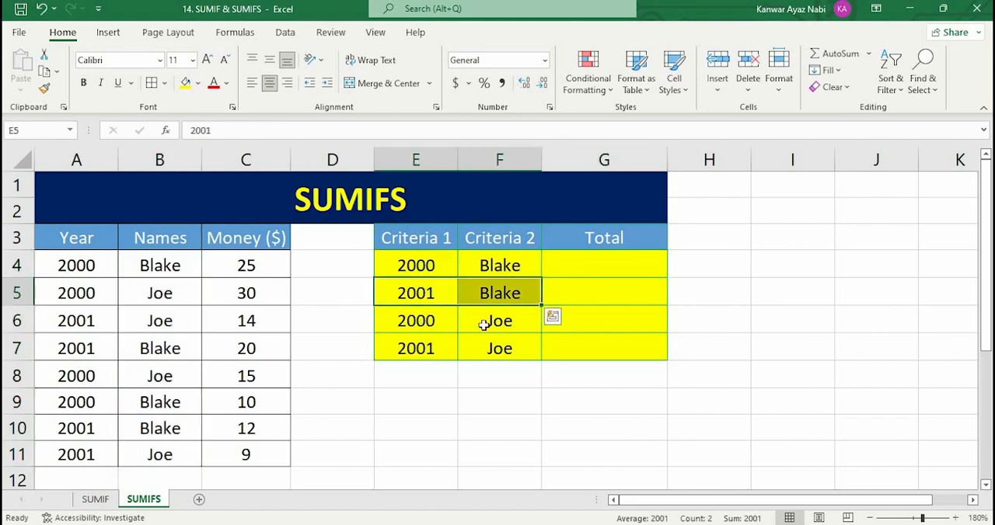
pyautogui.moveTo(419, 320); pyautogui.dragTo(497, 320)
pyautogui.moveTo(247, 265); pyautogui.dragTo(249, 457)
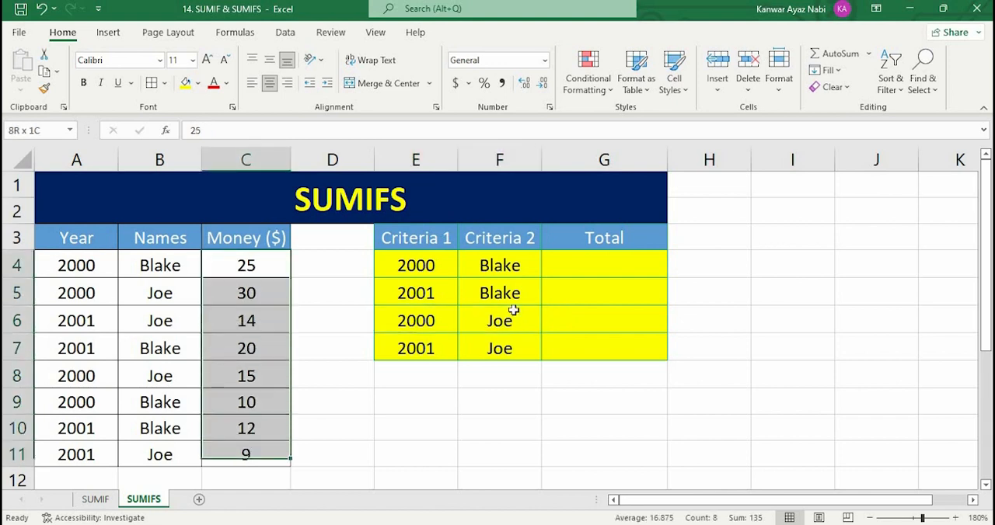
pyautogui.click(536, 379)
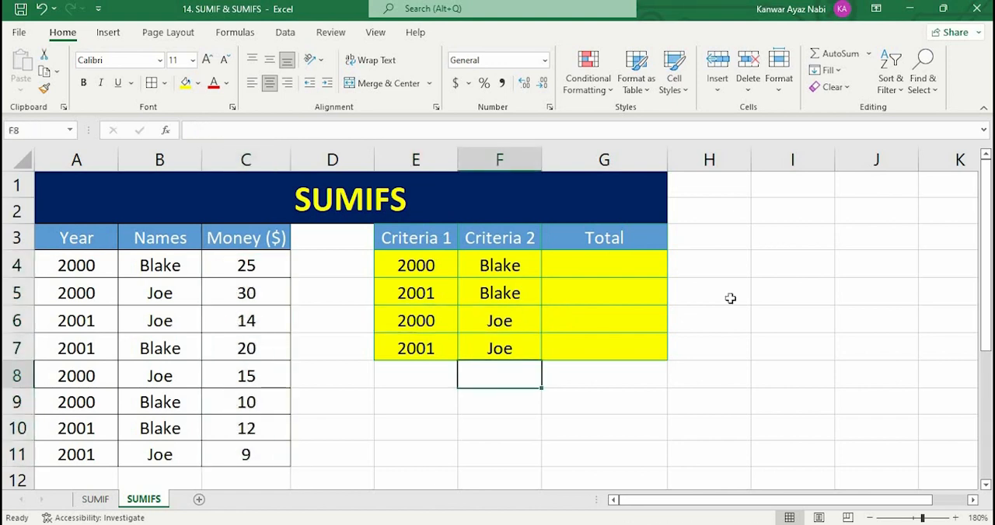
# - Start a SUMIFS formula in G4 with the absolute sum range $C$4:$C$11
pyautogui.click(619, 259)
pyautogui.write('=')
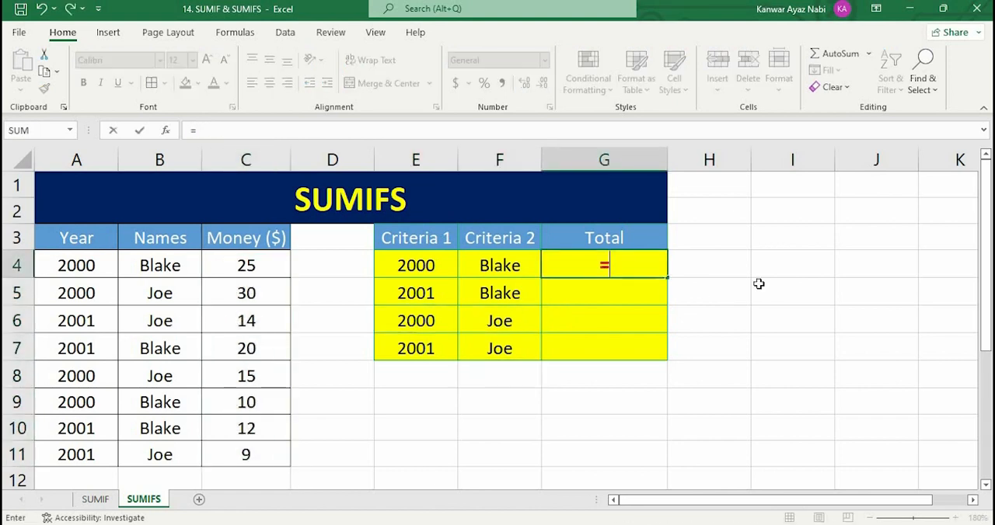
pyautogui.write('sum')
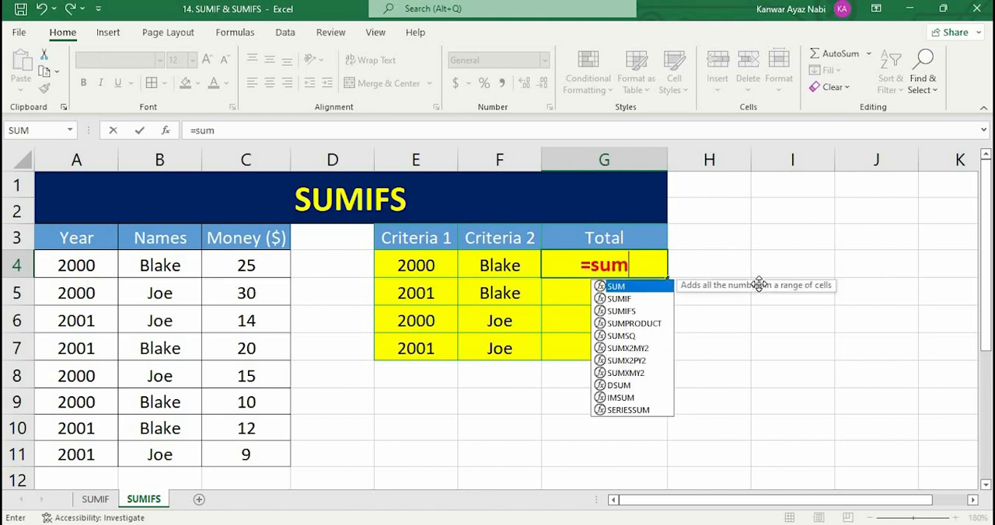
pyautogui.write('ifs(')
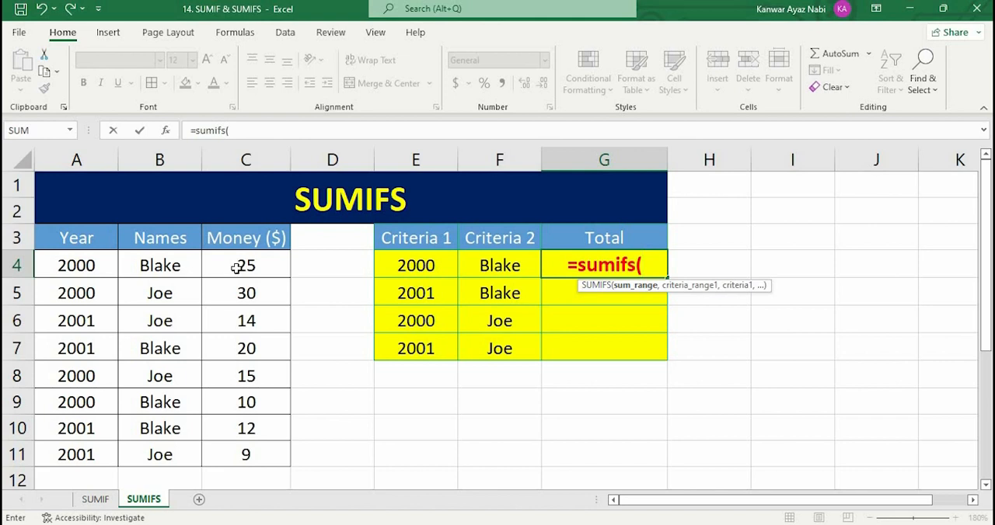
pyautogui.moveTo(233, 268); pyautogui.dragTo(242, 447)
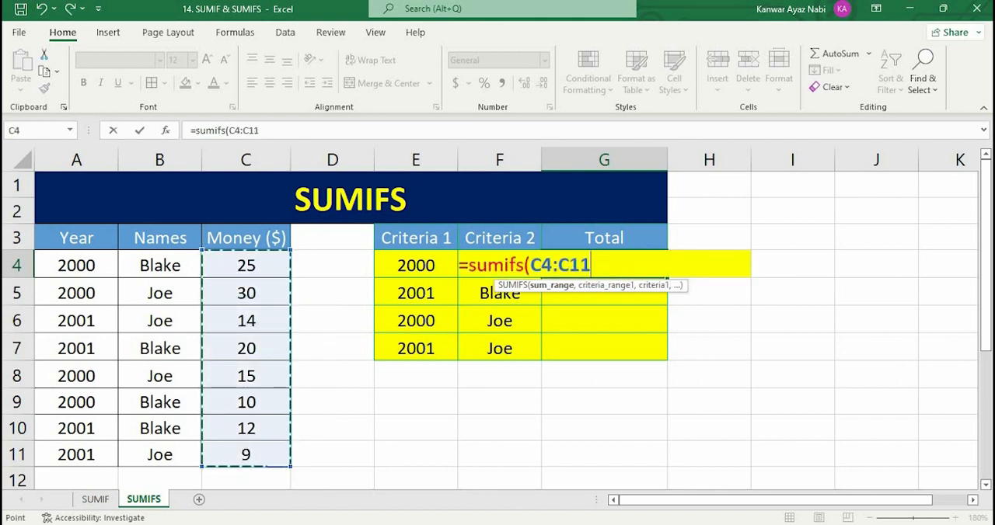
pyautogui.press('F4')
pyautogui.write(',')
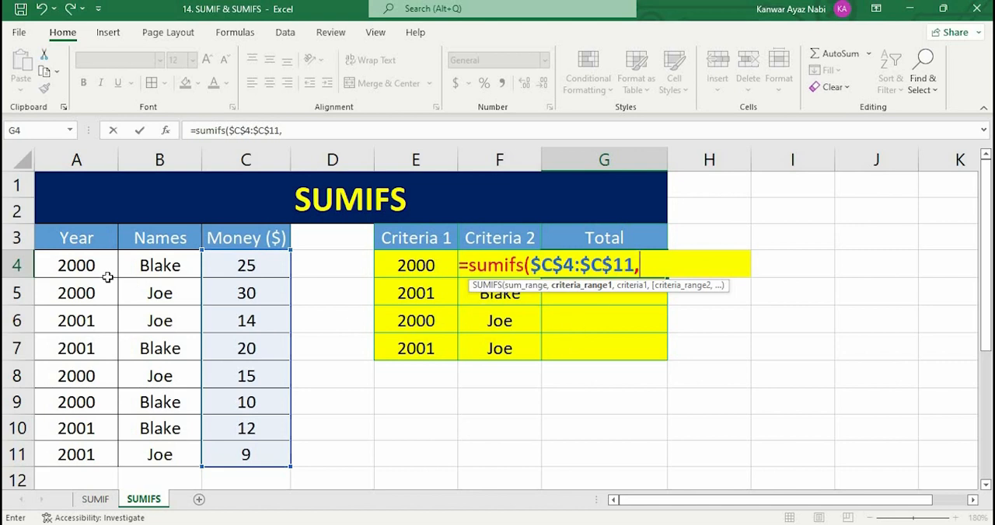
# - Add the absolute Year range $A$4:$A$11 as the first criteria range and E4 as its criterion in the SUMIFS formula
pyautogui.moveTo(76, 265); pyautogui.dragTo(76, 449)
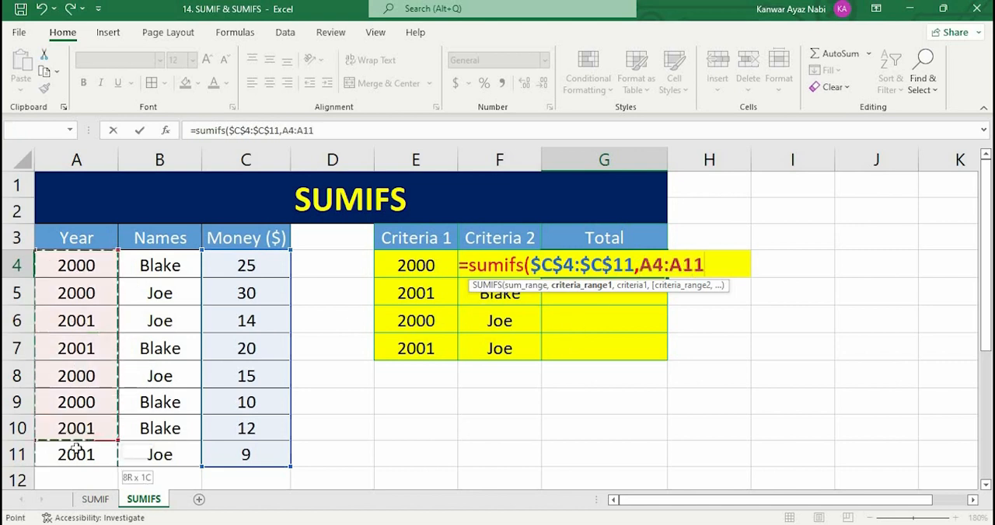
pyautogui.press('F4')
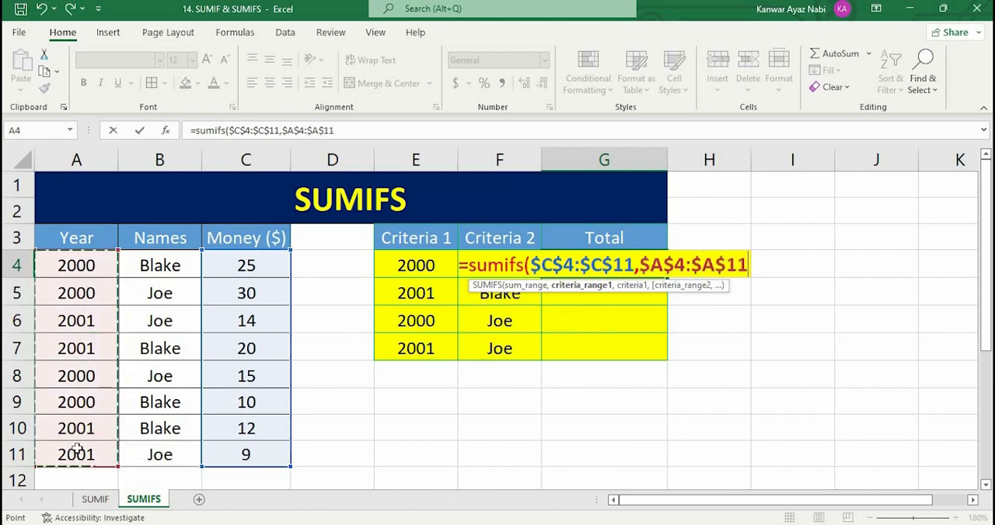
pyautogui.write(',')
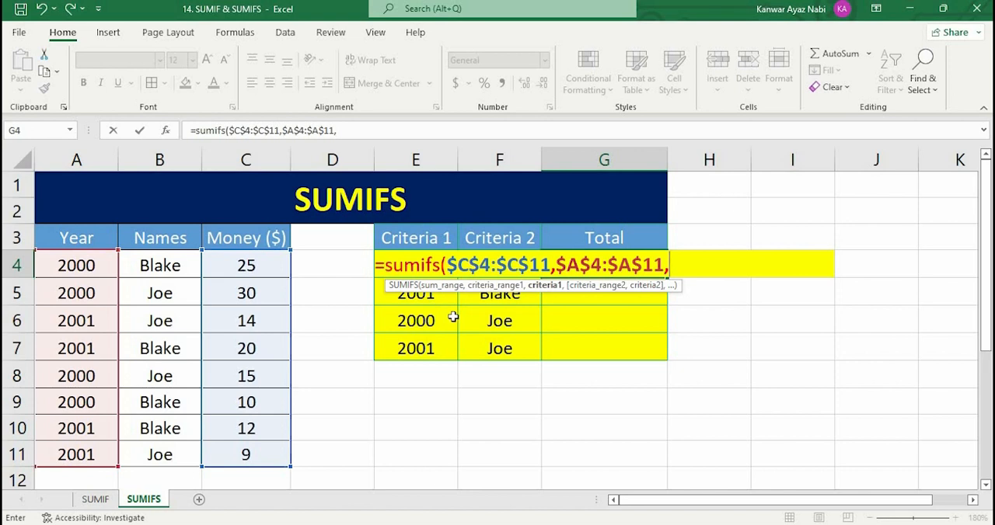
pyautogui.write('E4,')
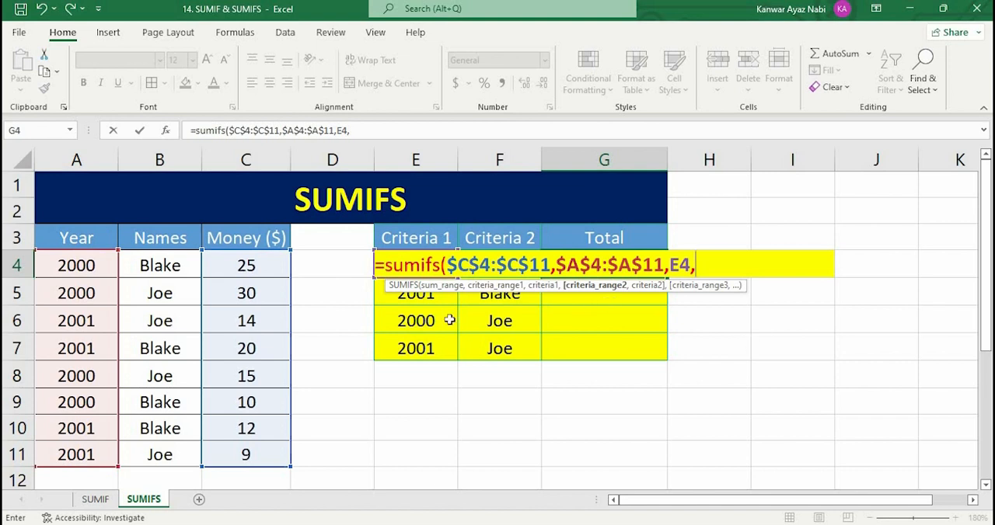
# - Add the absolute Names range $B$4:$B$11 with criterion F4 to the SUMIFS formula in G4 and complete the formula
pyautogui.moveTo(150, 266); pyautogui.dragTo(160, 436)
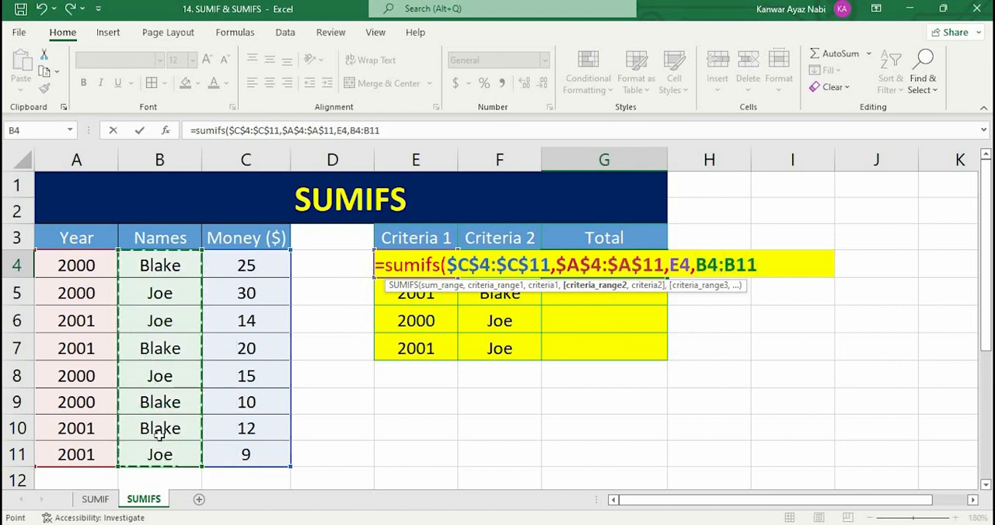
pyautogui.press('F4')
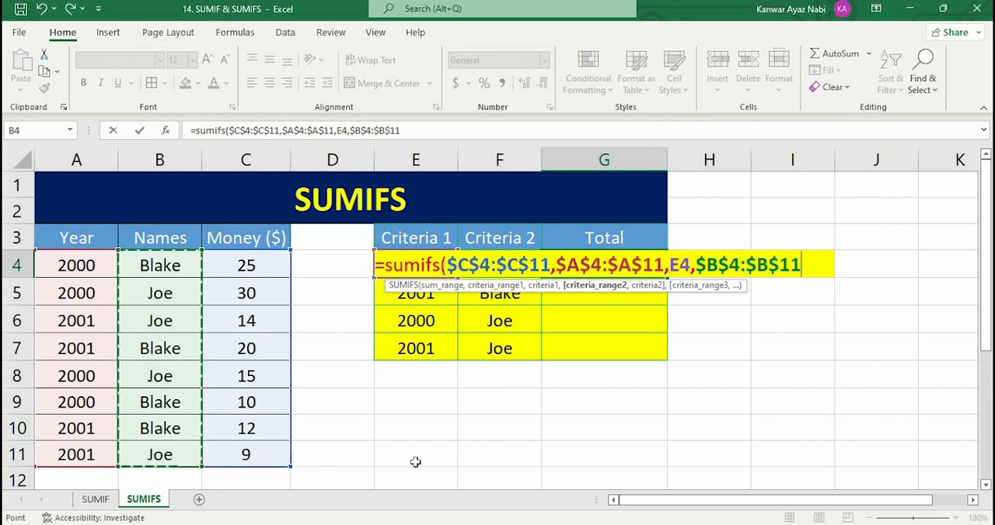
pyautogui.write(',')
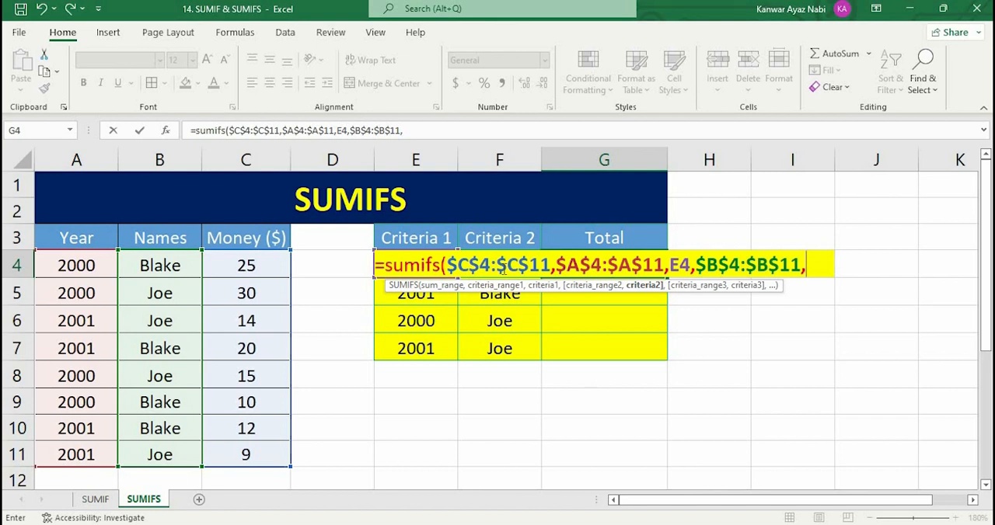
pyautogui.write('F')
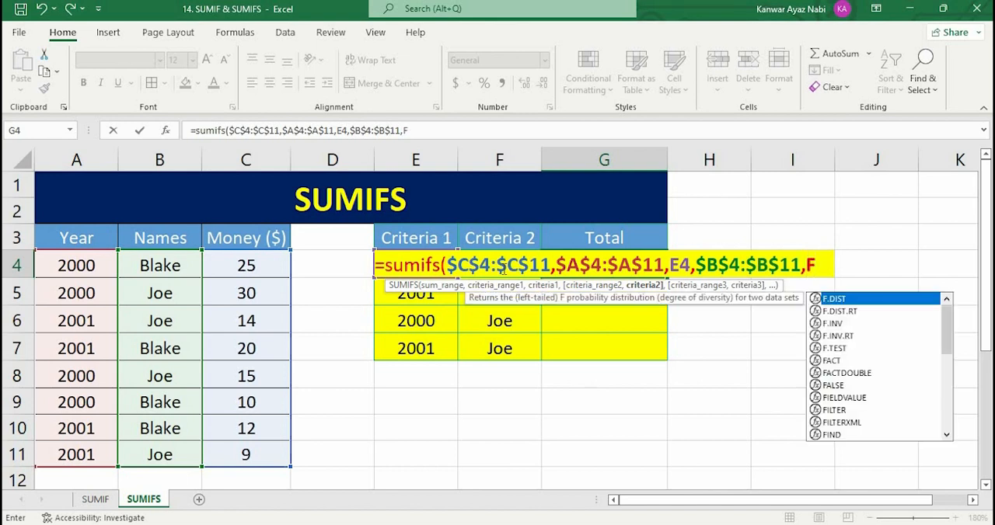
pyautogui.write('4)')
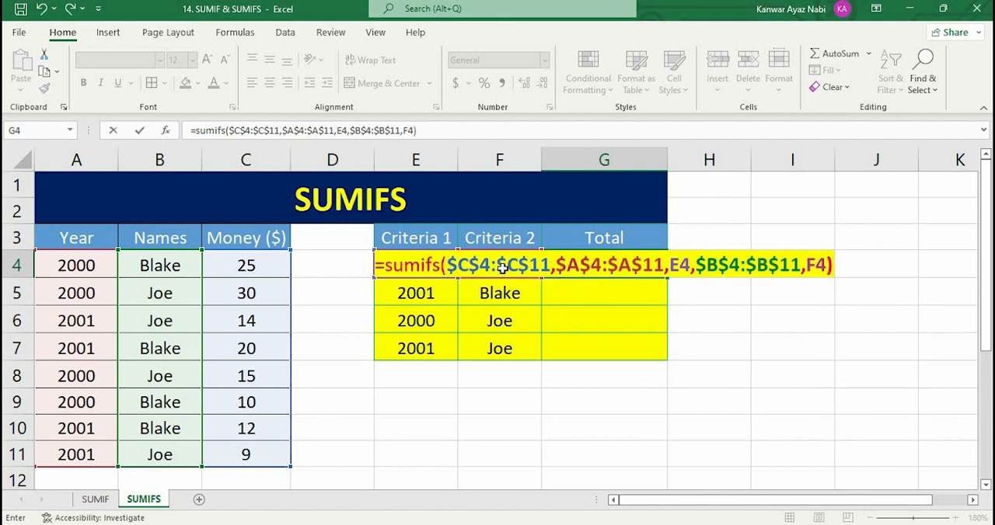
pyautogui.press('Return')
pyautogui.press('Up')
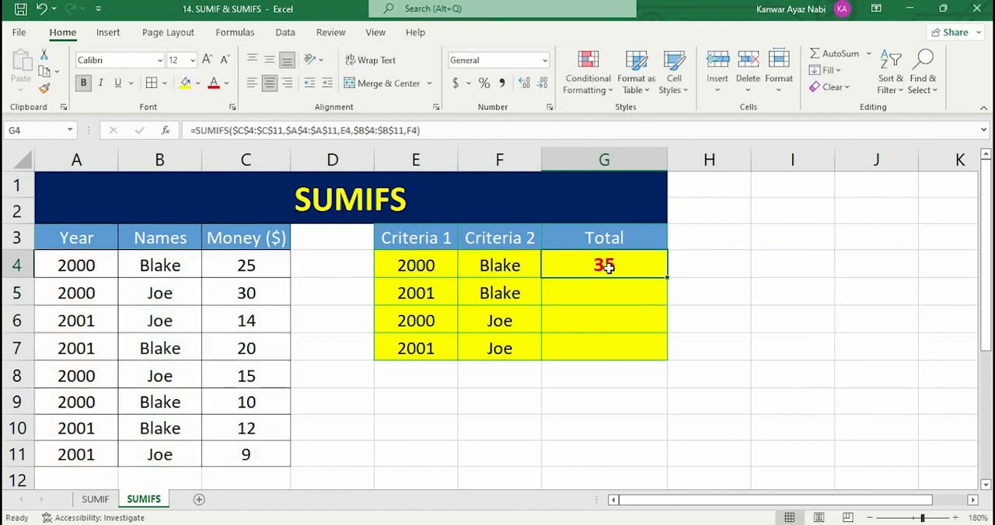
# - Check the total in G4 against its criteria in E4 and F4 and the matching data rows A4:C4 and A9:C9
pyautogui.press('Left')
pyautogui.press('Right')
pyautogui.click(439, 271)
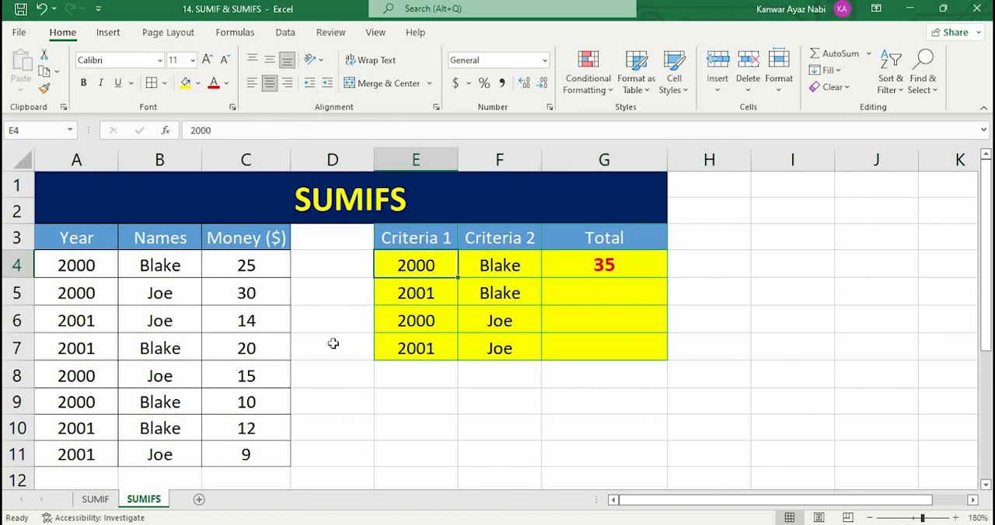
pyautogui.press('Right')
pyautogui.press('Right')
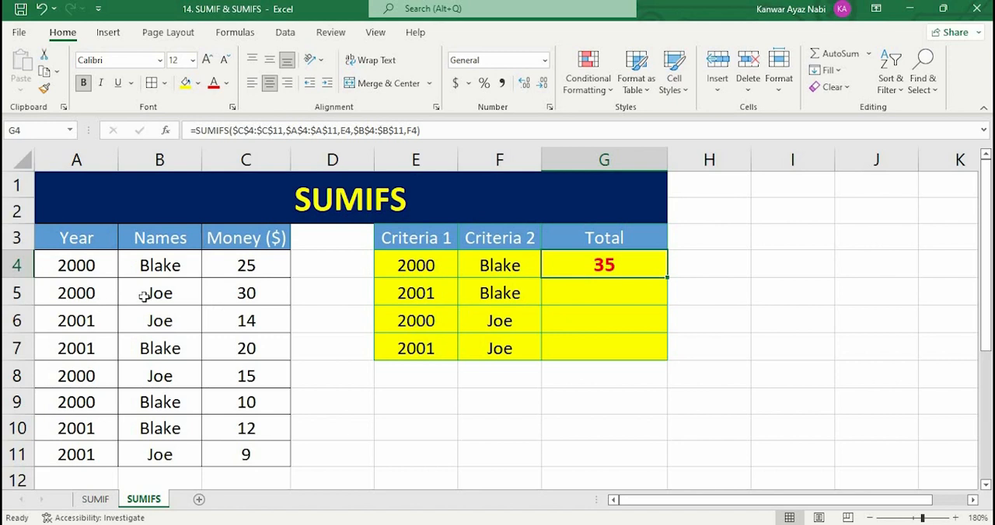
pyautogui.moveTo(72, 265); pyautogui.dragTo(247, 265)
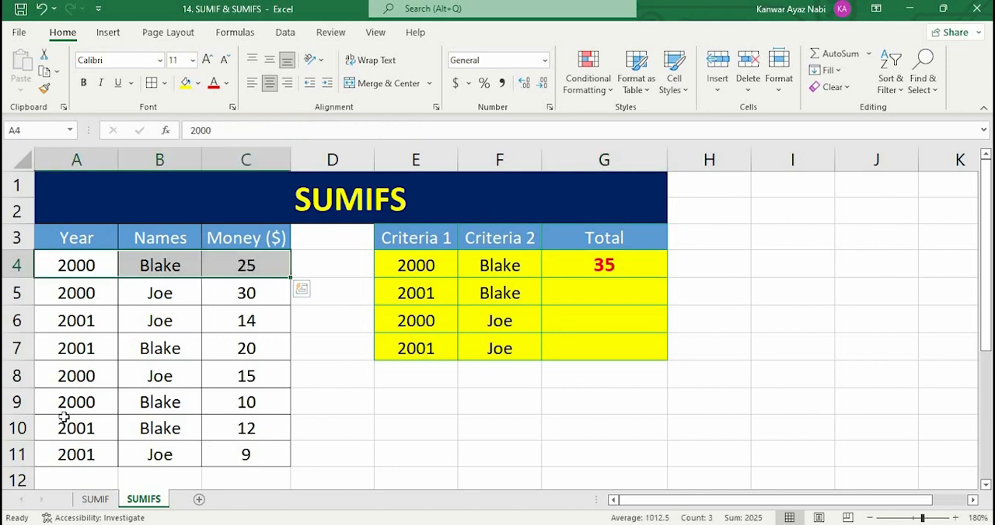
pyautogui.moveTo(78, 402); pyautogui.dragTo(265, 404)
# - Fill the SUMIFS formula from G4 down through G7
pyautogui.click(641, 266)
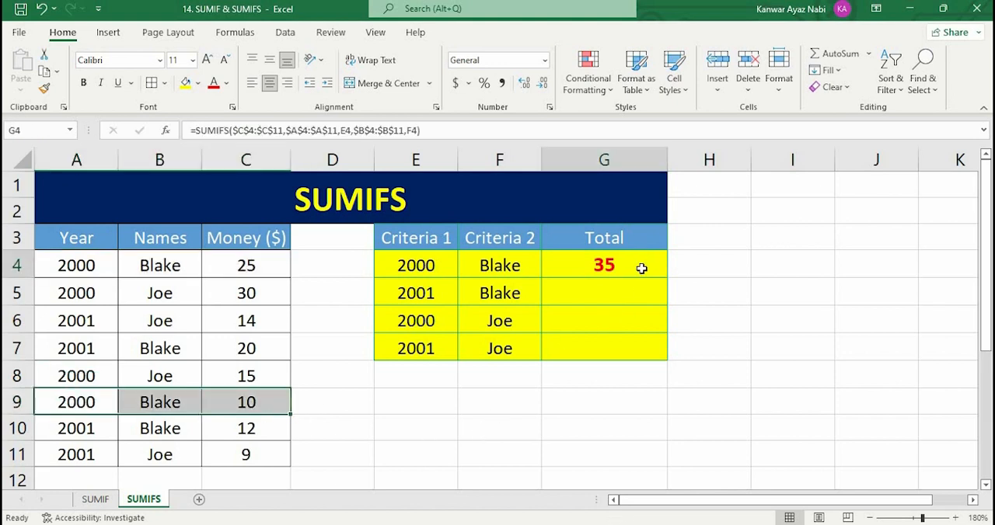
pyautogui.moveTo(667, 277); pyautogui.dragTo(666, 351)
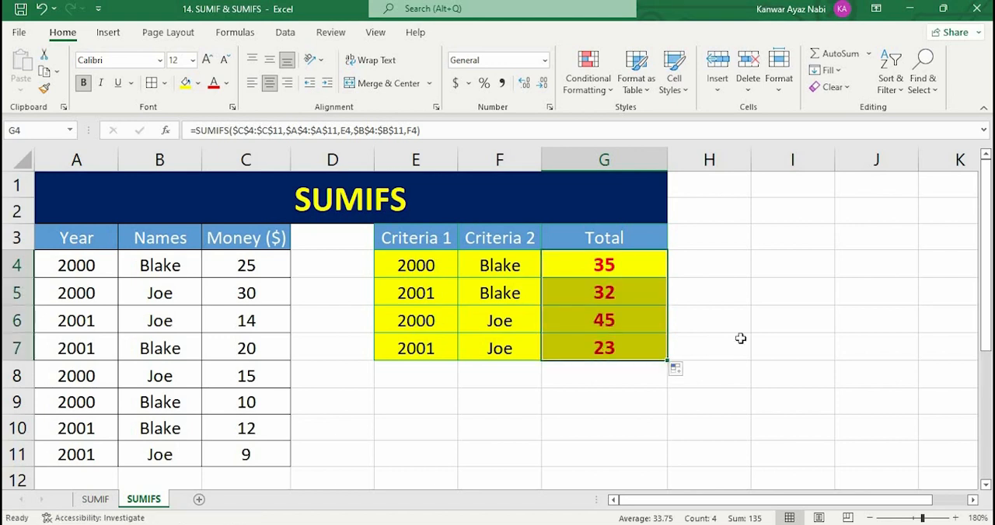
pyautogui.click(740, 339)
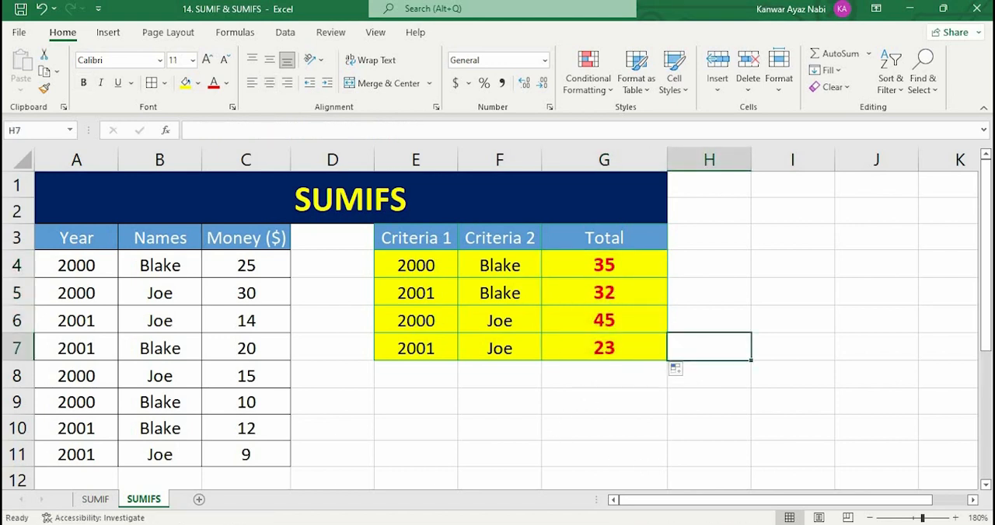
# - Check the total in G7 against the matching data rows A6:C6 and A11:C11
pyautogui.click(627, 347)
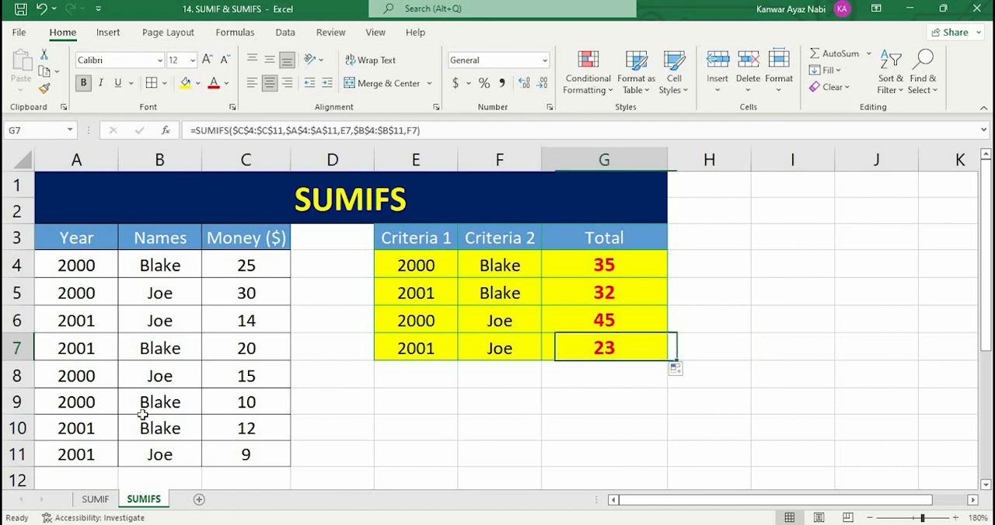
pyautogui.click(93, 325)
pyautogui.moveTo(225, 330); pyautogui.dragTo(241, 328)
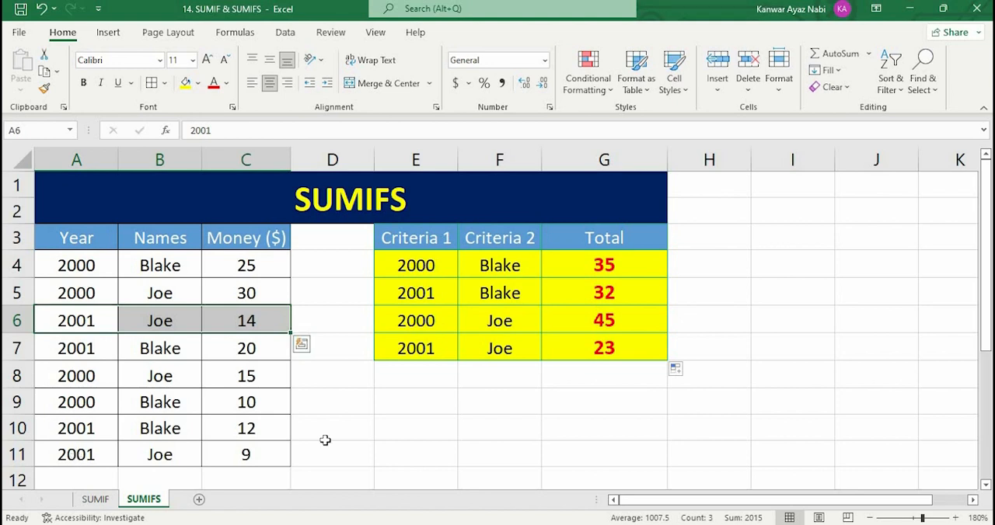
pyautogui.click(104, 453)
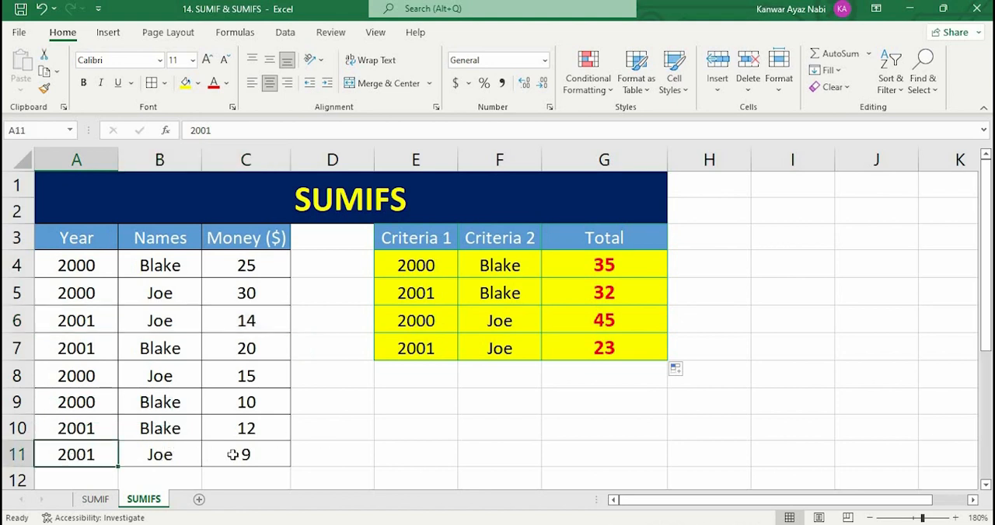
pyautogui.moveTo(233, 455); pyautogui.dragTo(256, 455)
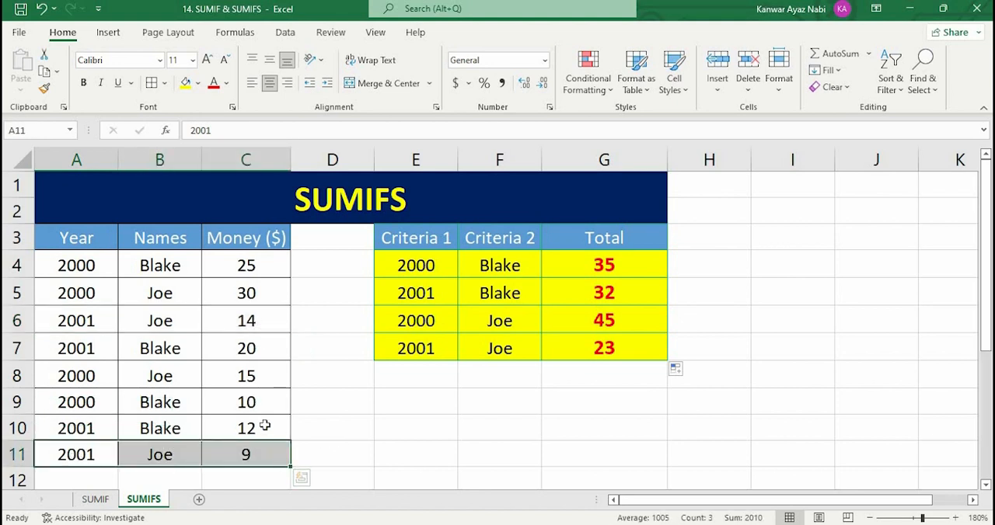